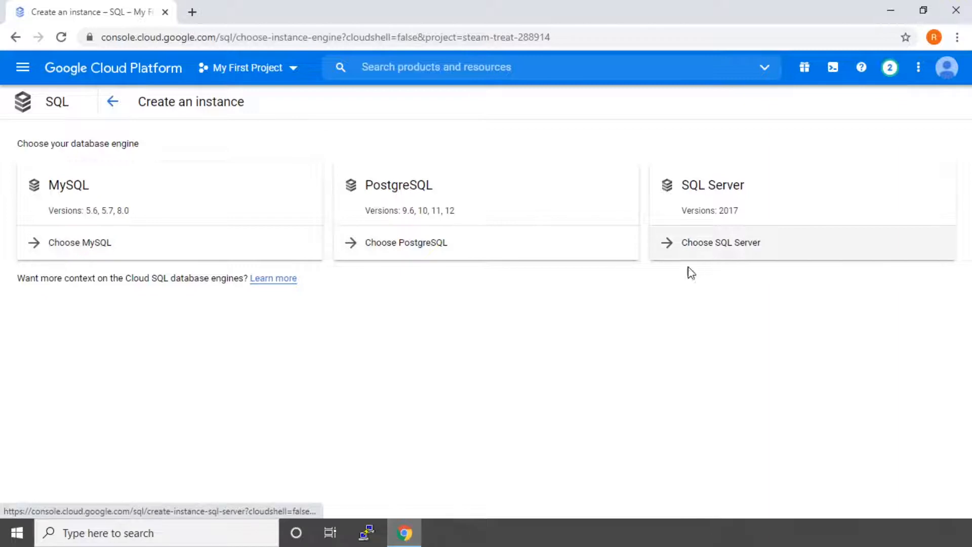
# Step: Start creating a new MySQL Cloud SQL instance
pyautogui.click(79, 242)
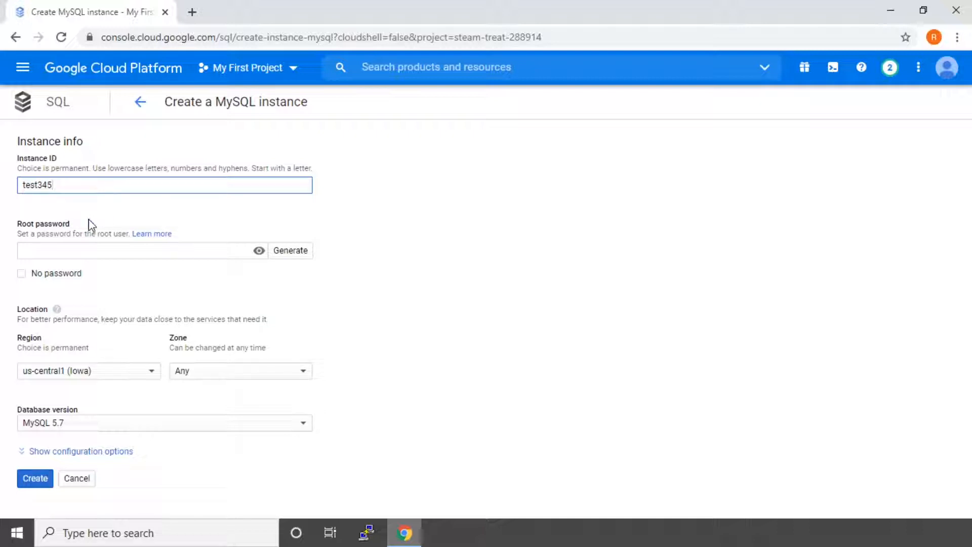
# Step: Enter the root password for instance test345
pyautogui.click(102, 254)
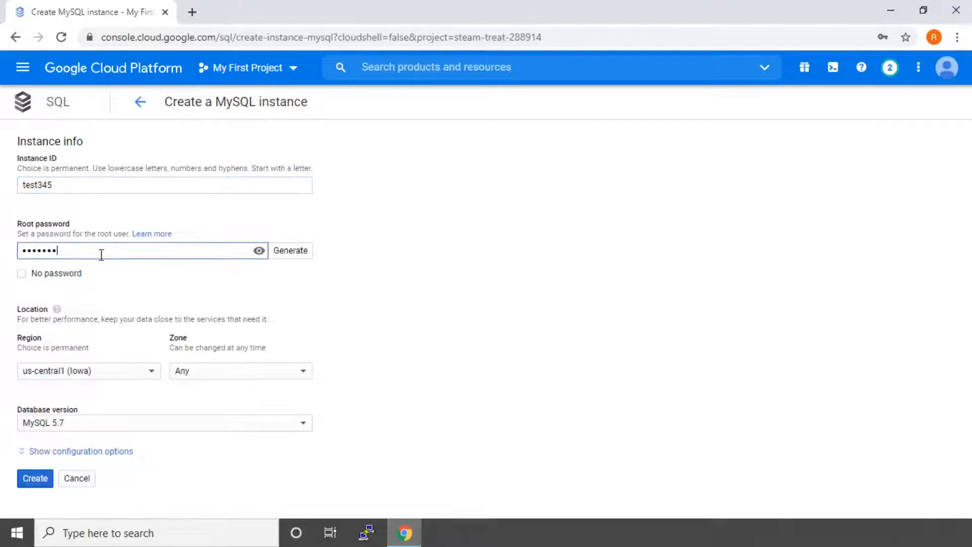
pyautogui.click(117, 383)
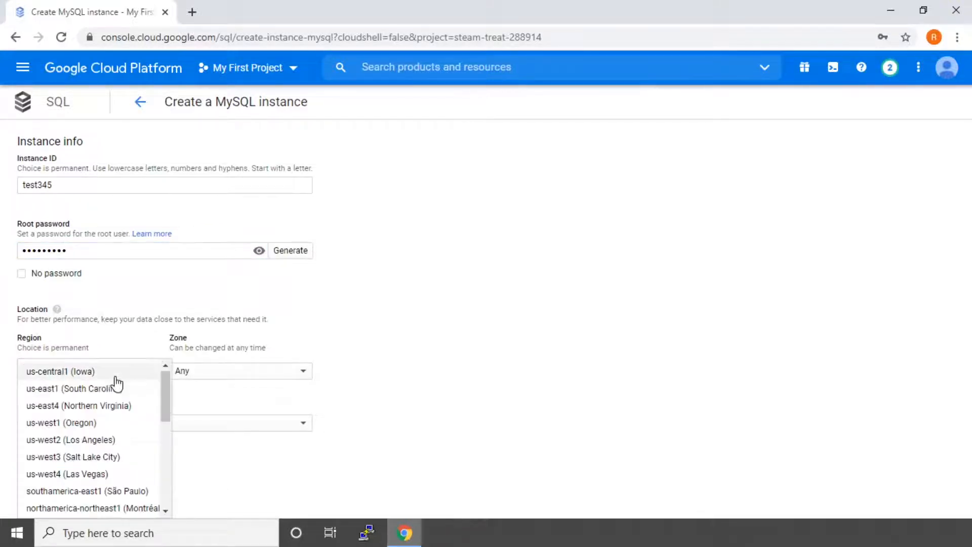
# Step: Set region asia-east1 (Taiwan) and zone asia-east1-a, then show the configuration options
pyautogui.moveTo(167, 397); pyautogui.dragTo(162, 486)
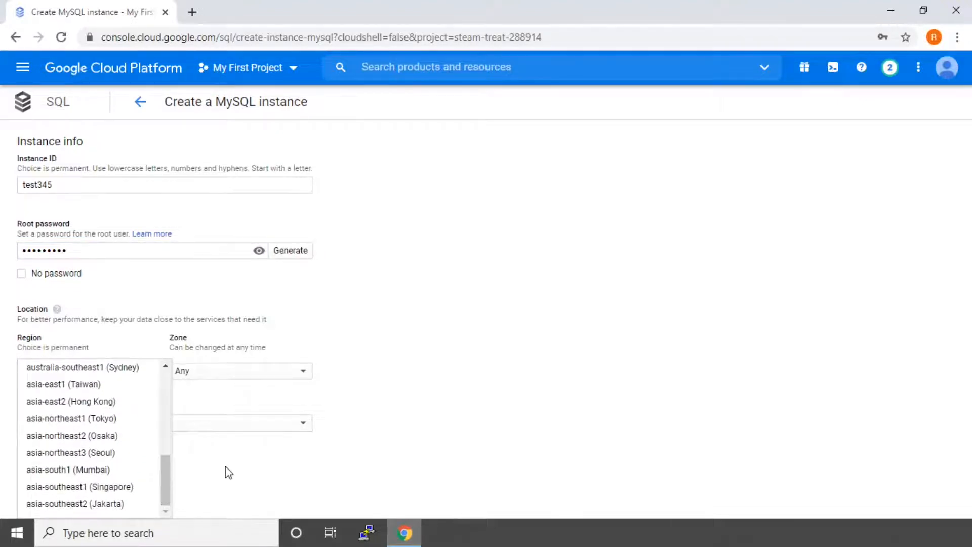
pyautogui.scroll(2, 113, 458)
pyautogui.click(84, 456)
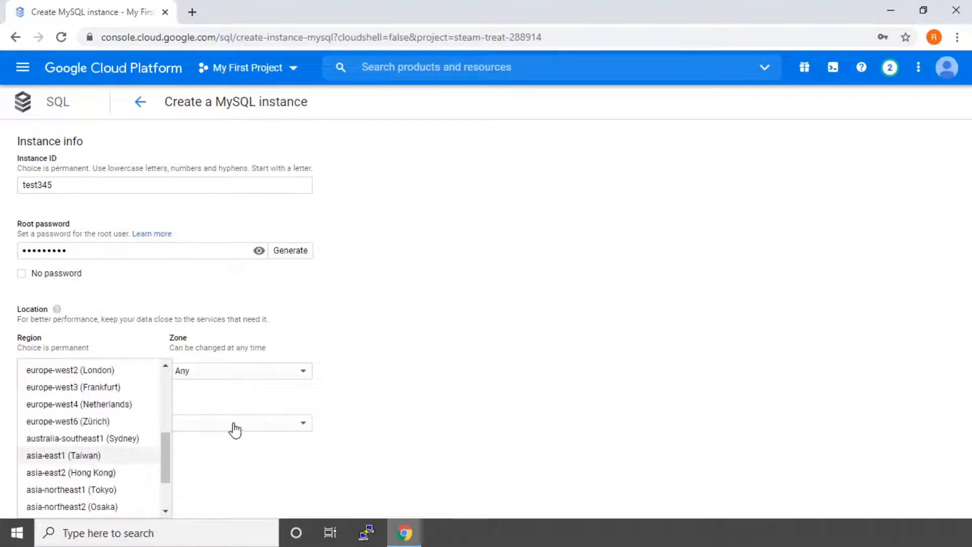
pyautogui.click(245, 380)
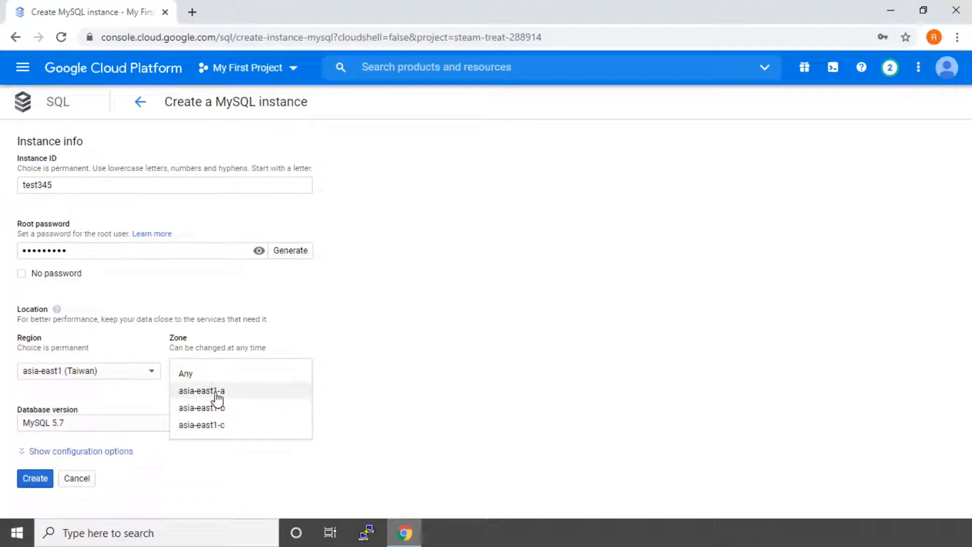
pyautogui.click(217, 394)
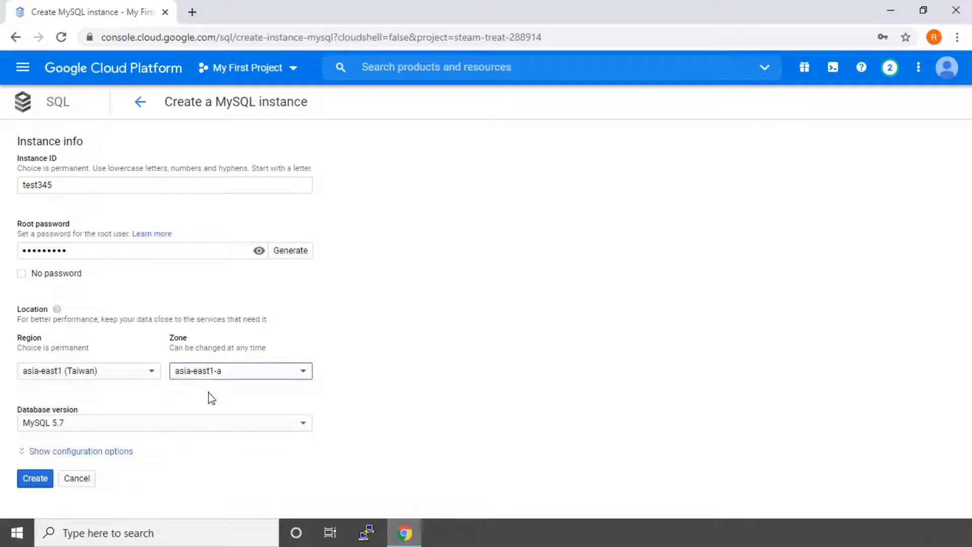
pyautogui.click(403, 408)
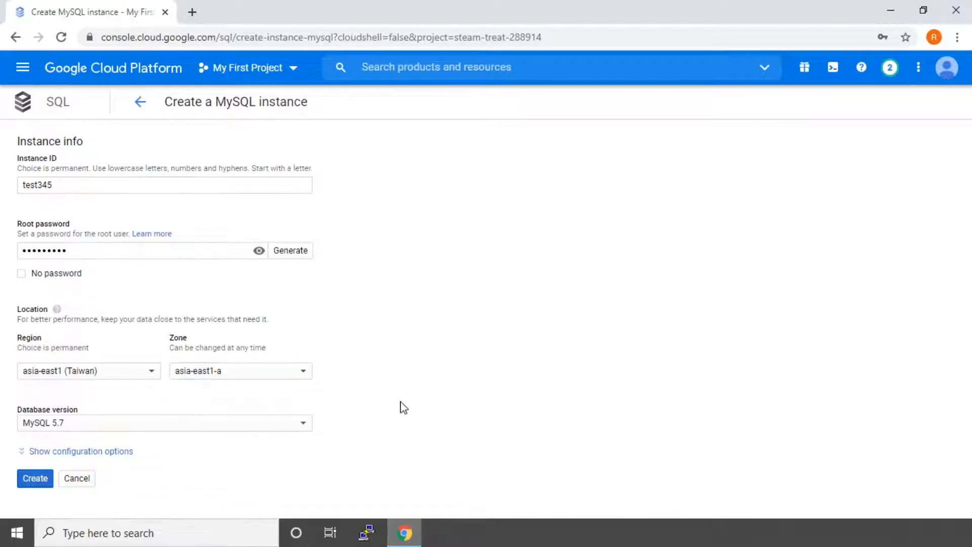
pyautogui.click(74, 453)
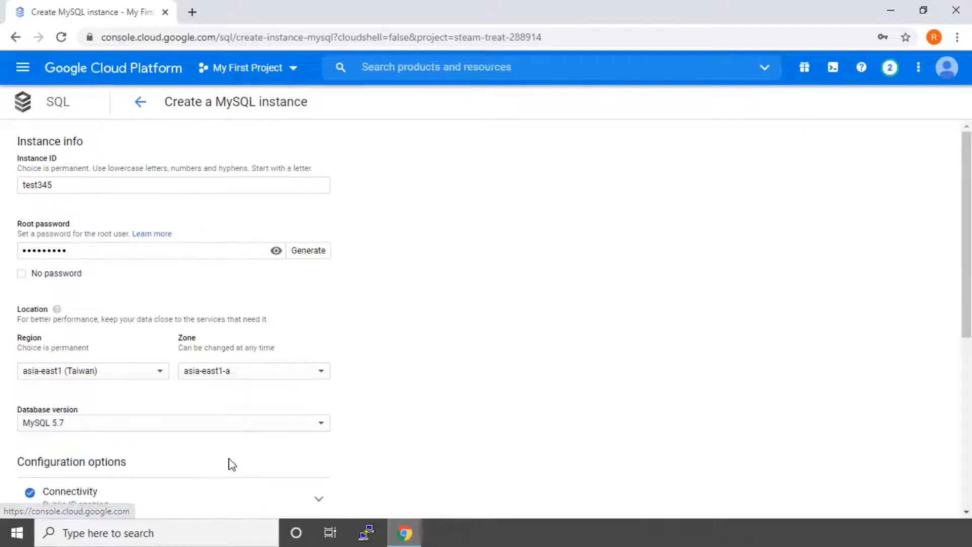
# Step: Expand Connectivity, keep Public IP enabled, and cancel adding an authorised network
pyautogui.scroll(-5, 230, 465)
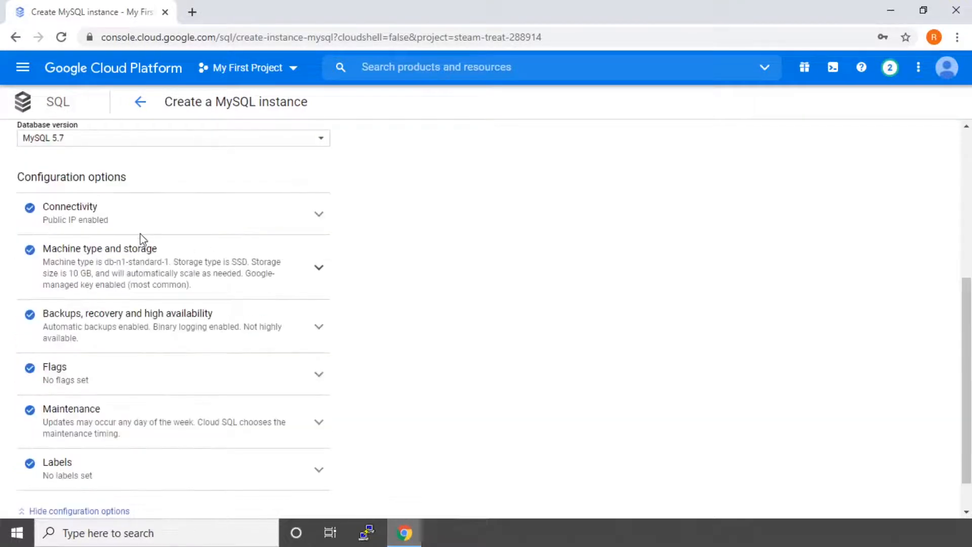
pyautogui.click(83, 208)
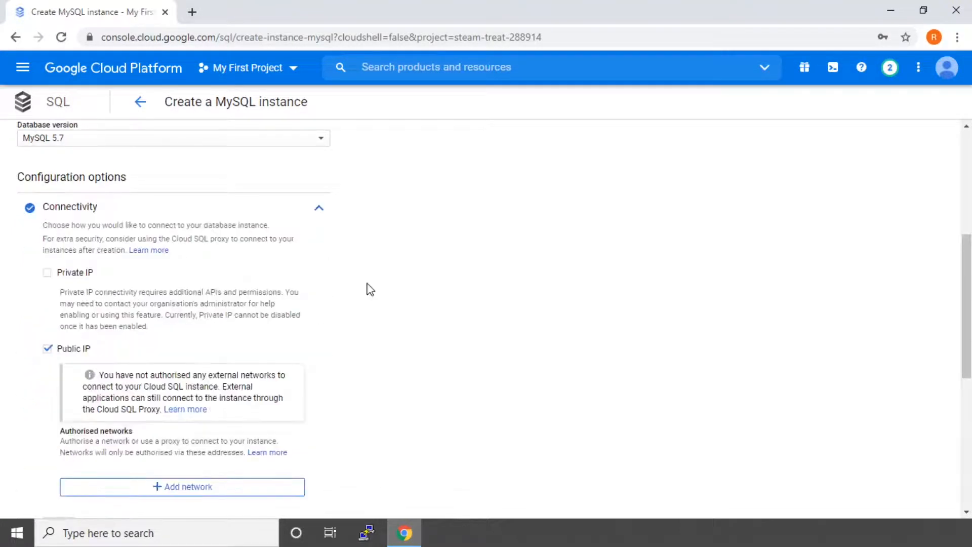
pyautogui.scroll(-3, 370, 289)
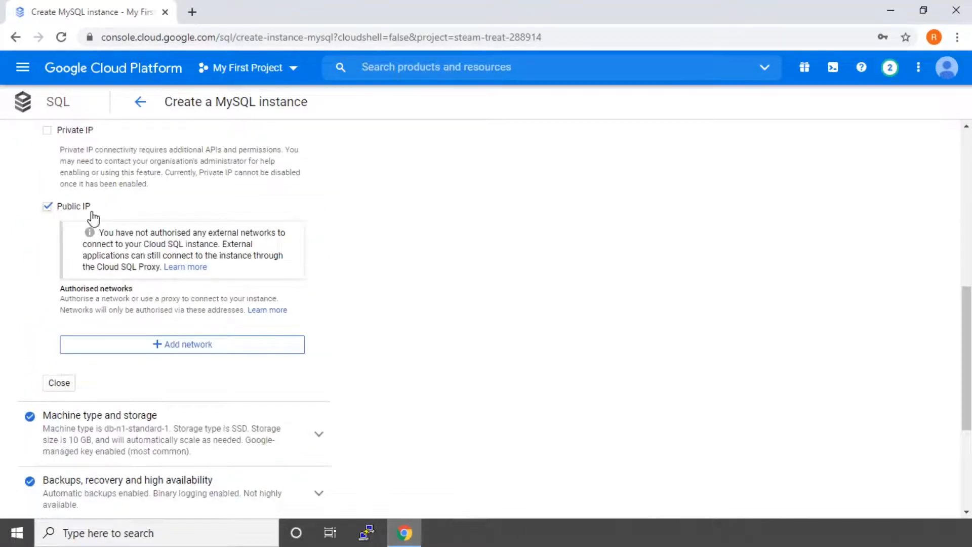
pyautogui.scroll(1, 109, 245)
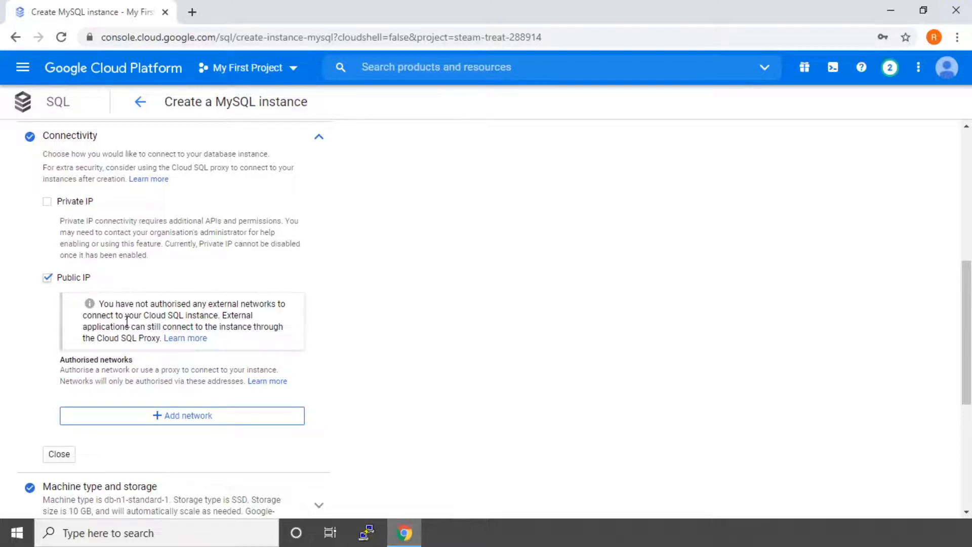
pyautogui.scroll(-1, 126, 348)
pyautogui.click(215, 343)
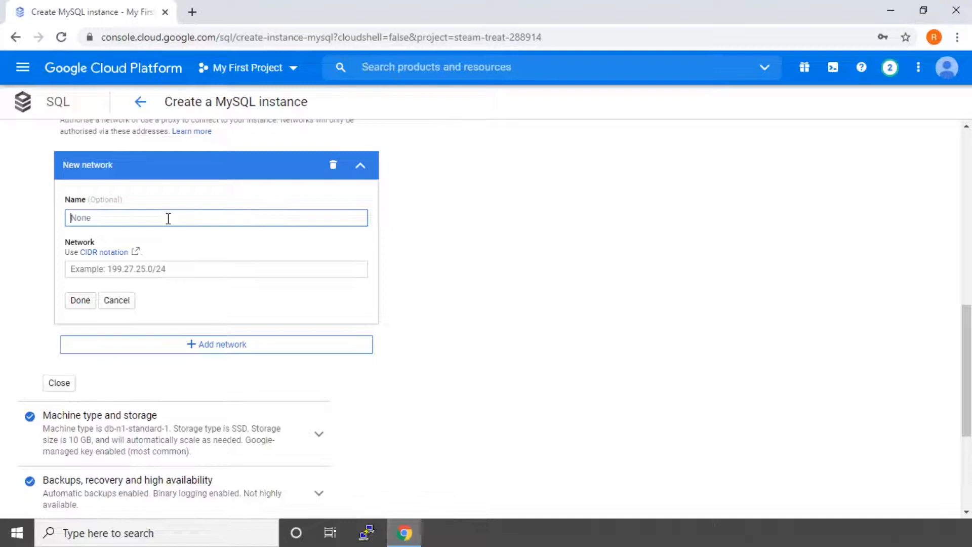
pyautogui.click(117, 300)
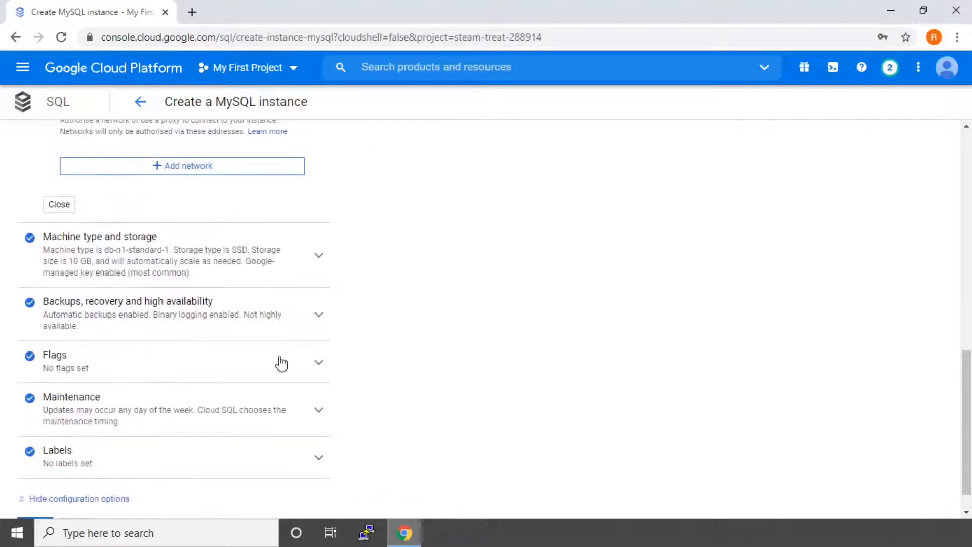
# Step: Review machine type db-n1-standard-1: 3.75 GB memory, 250 of 2,000 MB/s throughput
pyautogui.click(133, 250)
pyautogui.scroll(-1, 206, 275)
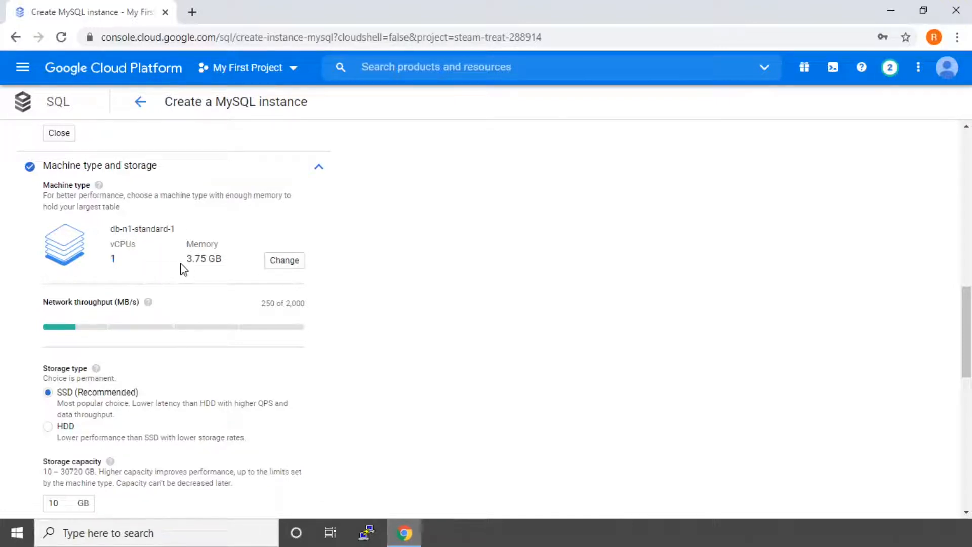
pyautogui.moveTo(190, 260); pyautogui.dragTo(224, 265)
pyautogui.scroll(-1, 147, 207)
pyautogui.moveTo(110, 158); pyautogui.dragTo(177, 163)
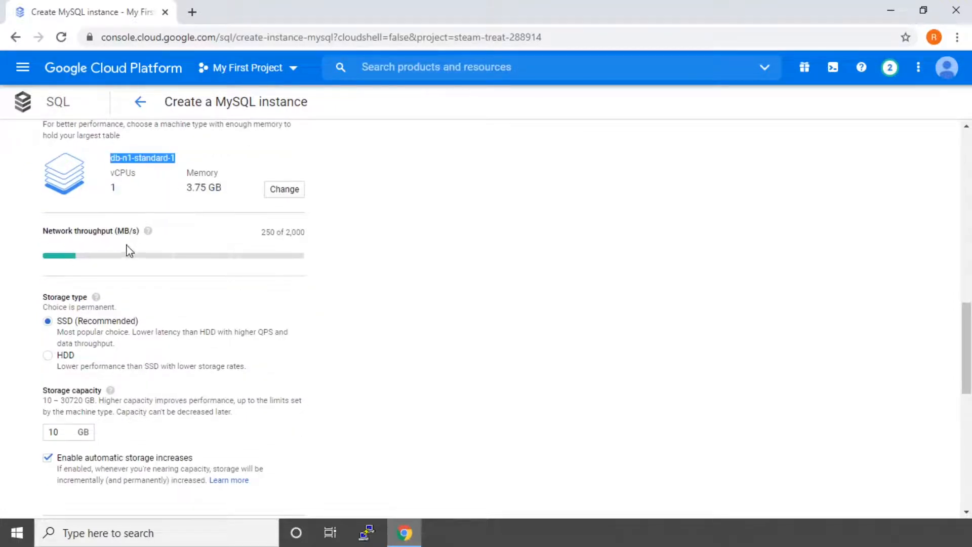
pyautogui.moveTo(264, 233); pyautogui.dragTo(275, 234)
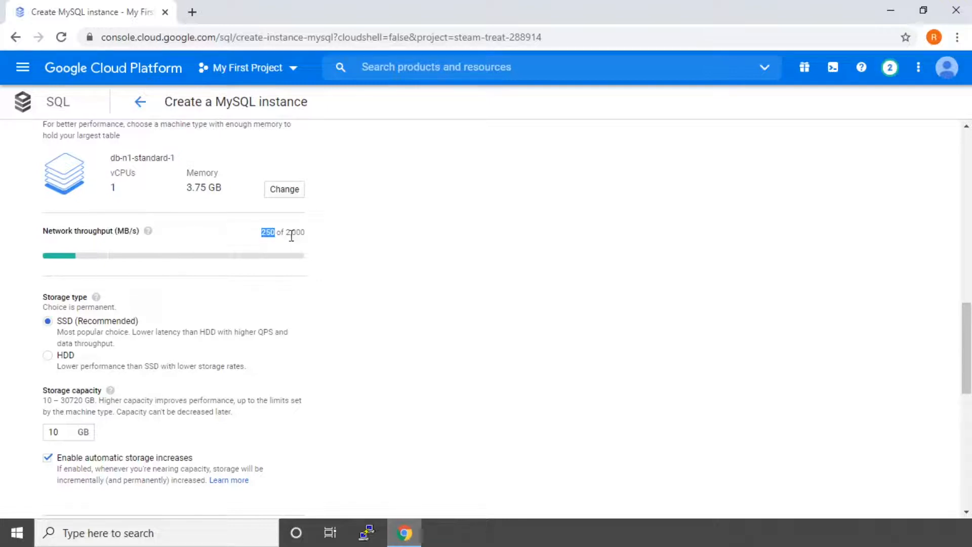
pyautogui.moveTo(286, 234); pyautogui.dragTo(314, 239)
pyautogui.click(322, 238)
pyautogui.click(289, 191)
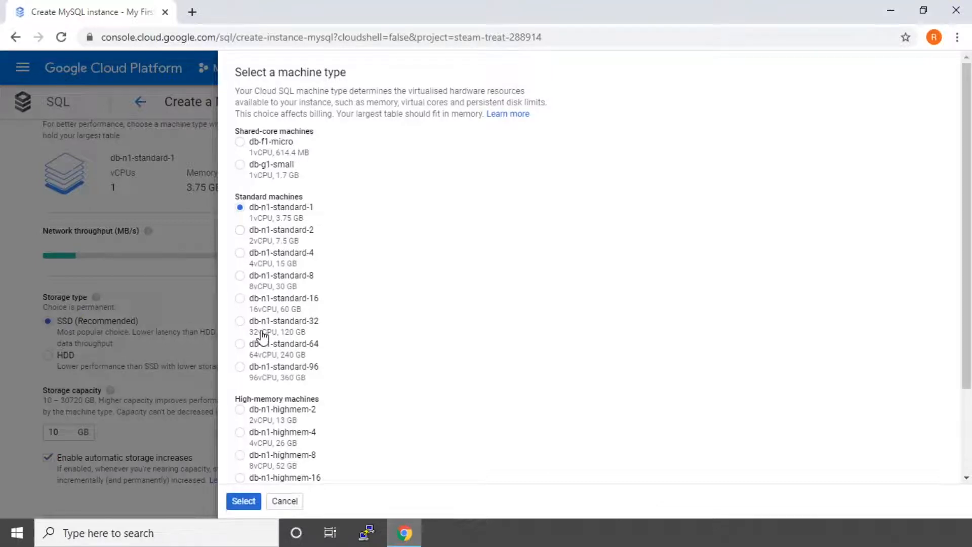
# Step: Try machine type db-n1-highmem-2 and check its 500 MB/s throughput
pyautogui.scroll(-1, 262, 335)
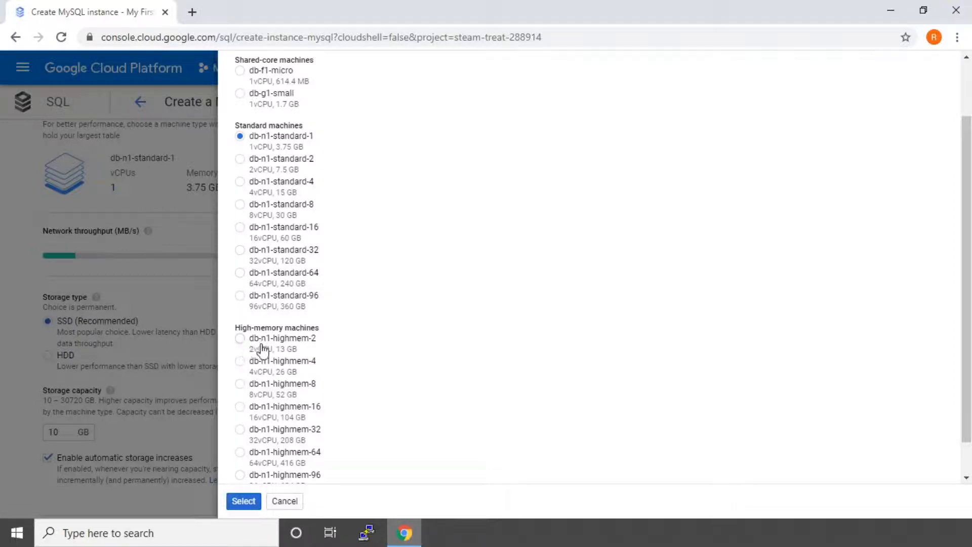
pyautogui.click(241, 350)
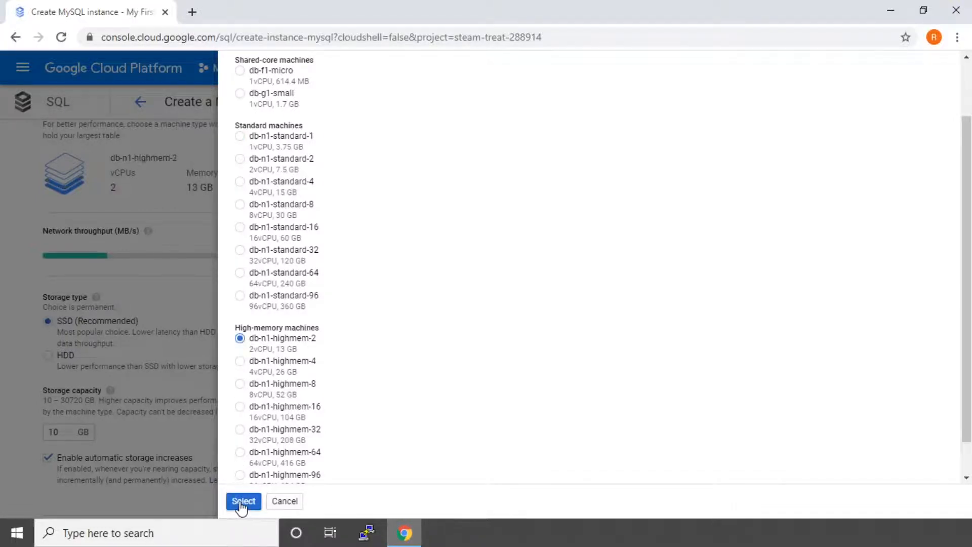
pyautogui.click(243, 501)
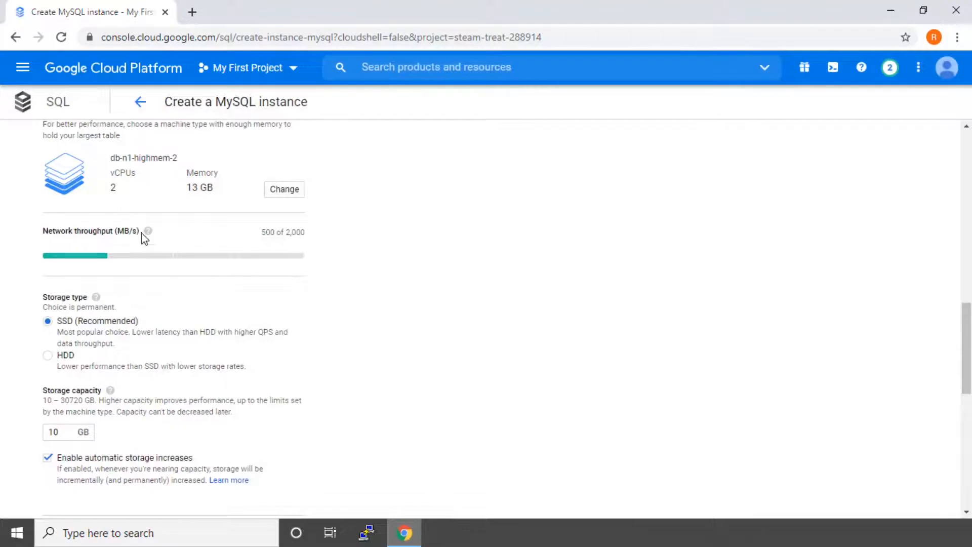
pyautogui.moveTo(263, 236); pyautogui.dragTo(270, 236)
# Step: Try machine type db-n1-highmem-96 and check its network throughput
pyautogui.click(285, 189)
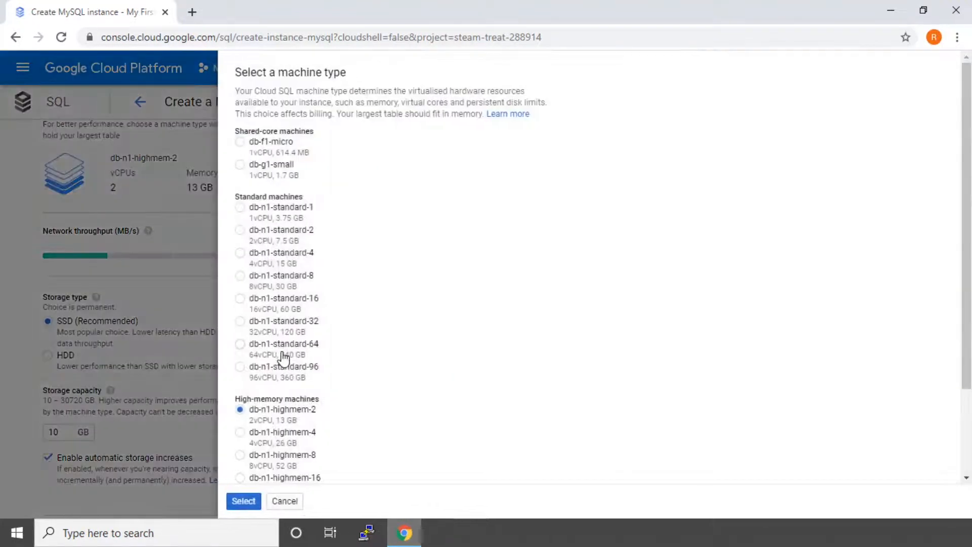
pyautogui.scroll(-2, 278, 385)
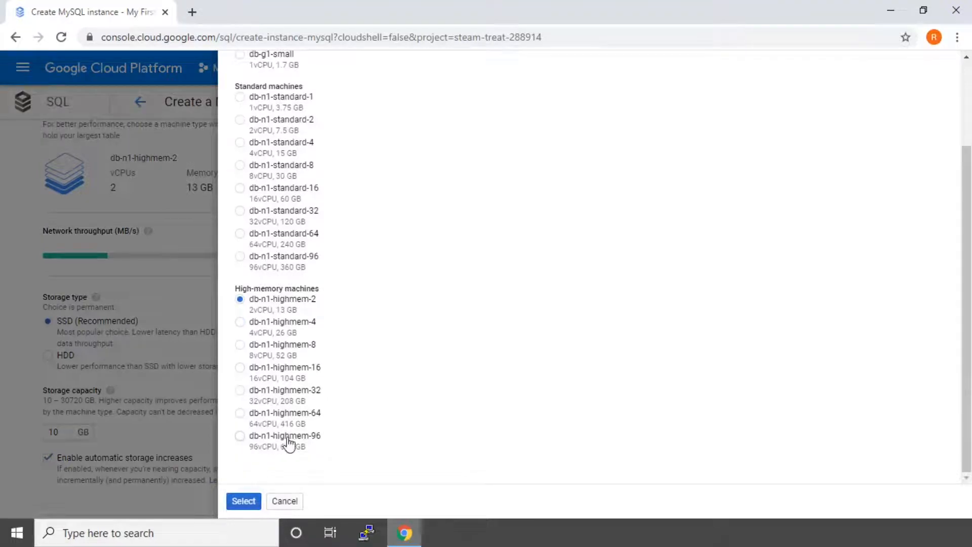
pyautogui.click(240, 436)
pyautogui.click(243, 501)
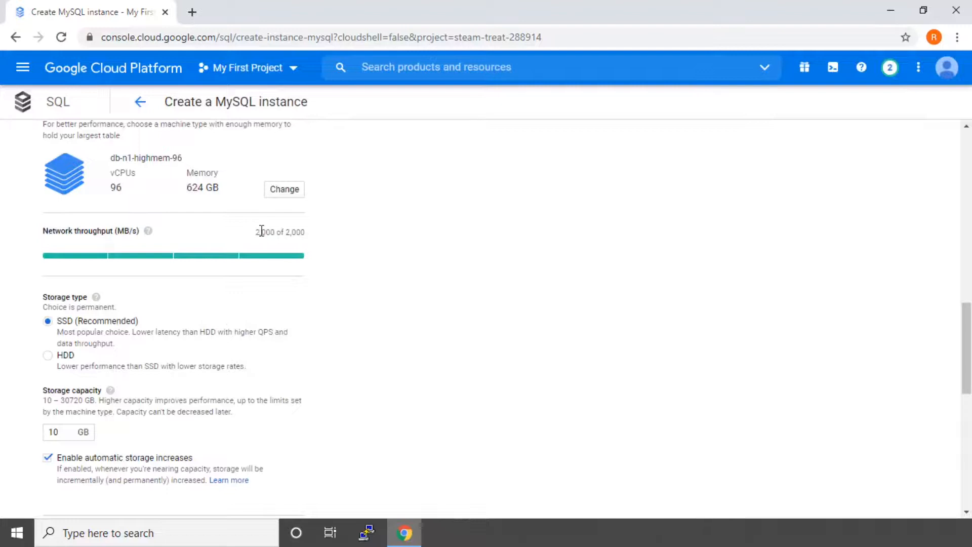
pyautogui.moveTo(254, 232); pyautogui.dragTo(306, 232)
pyautogui.click(305, 236)
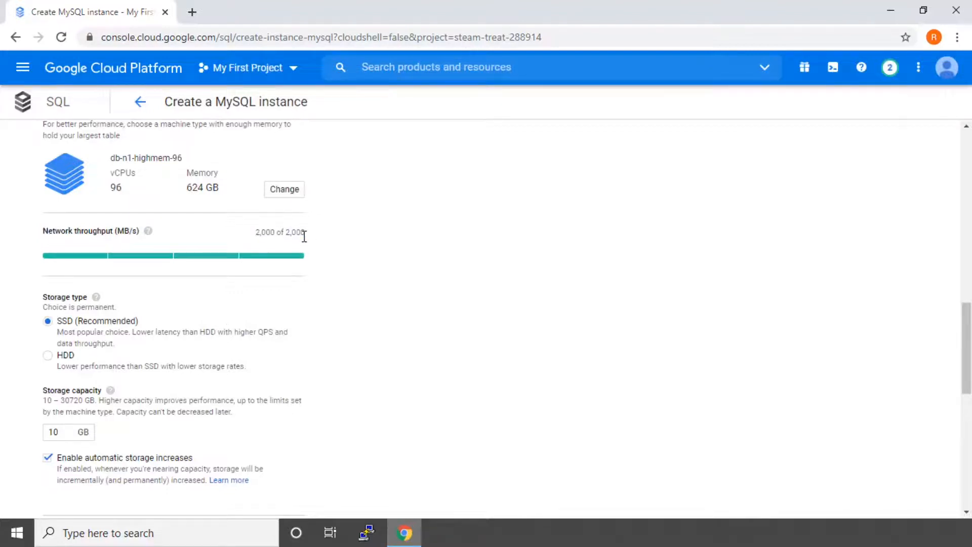
# Step: Switch back to db-n1-standard-1 with 250 MB/s throughput
pyautogui.click(285, 191)
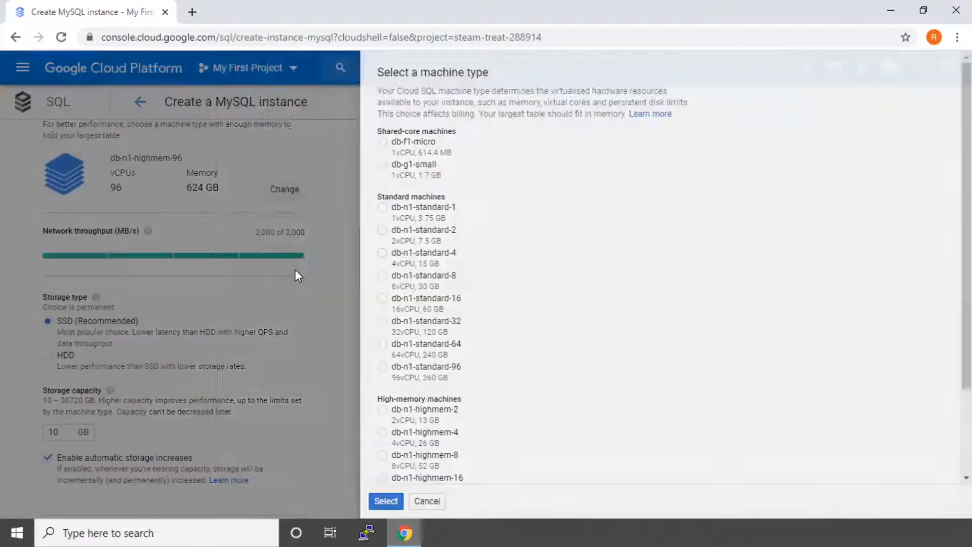
pyautogui.click(239, 208)
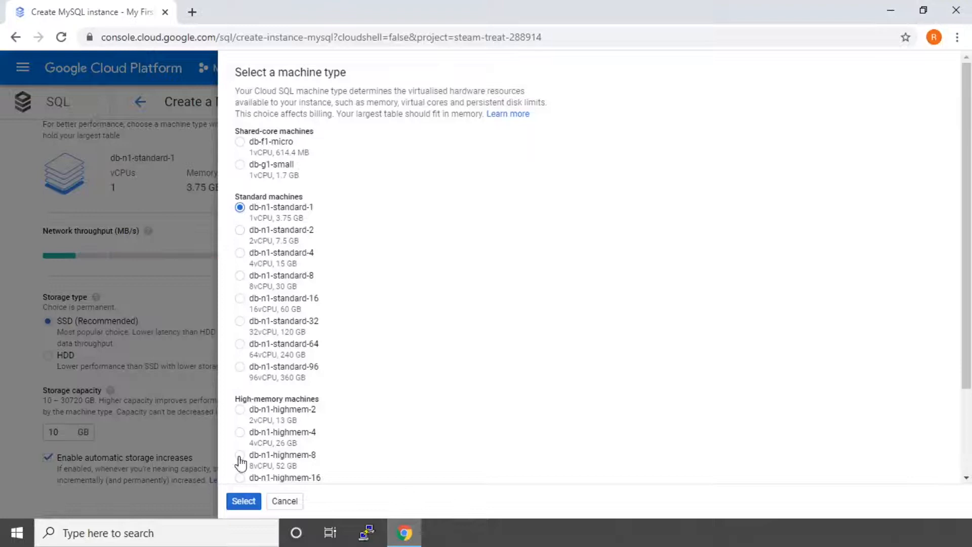
pyautogui.click(244, 501)
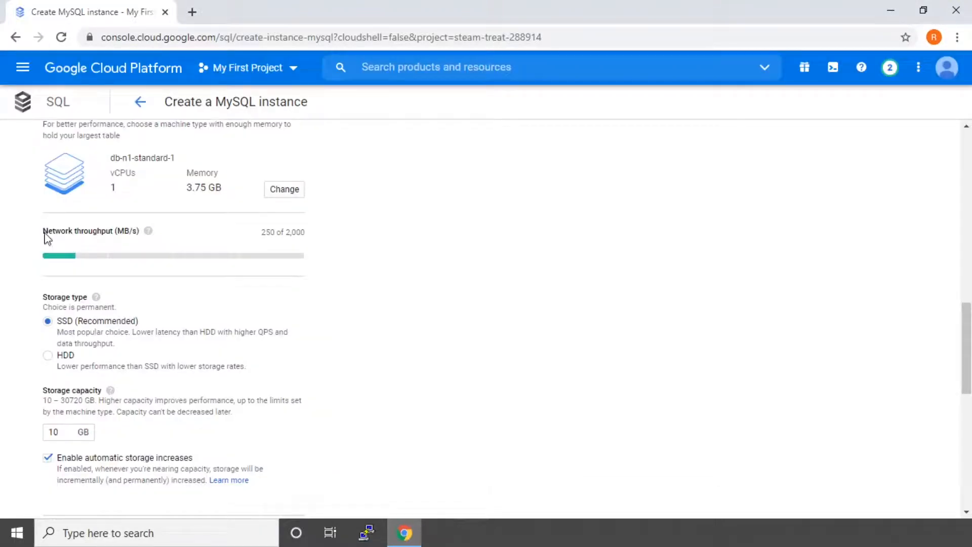
pyautogui.moveTo(262, 232); pyautogui.dragTo(276, 232)
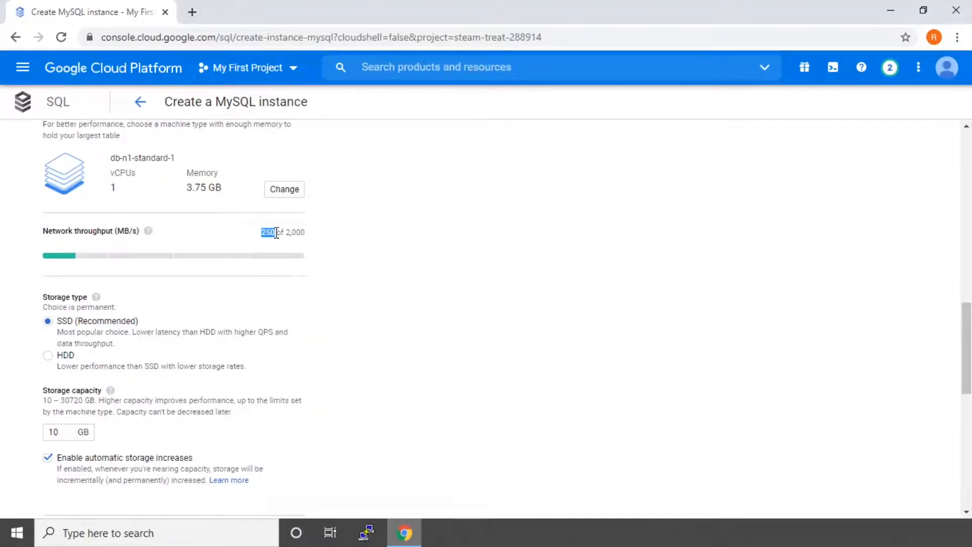
pyautogui.click(324, 243)
pyautogui.scroll(-2, 347, 281)
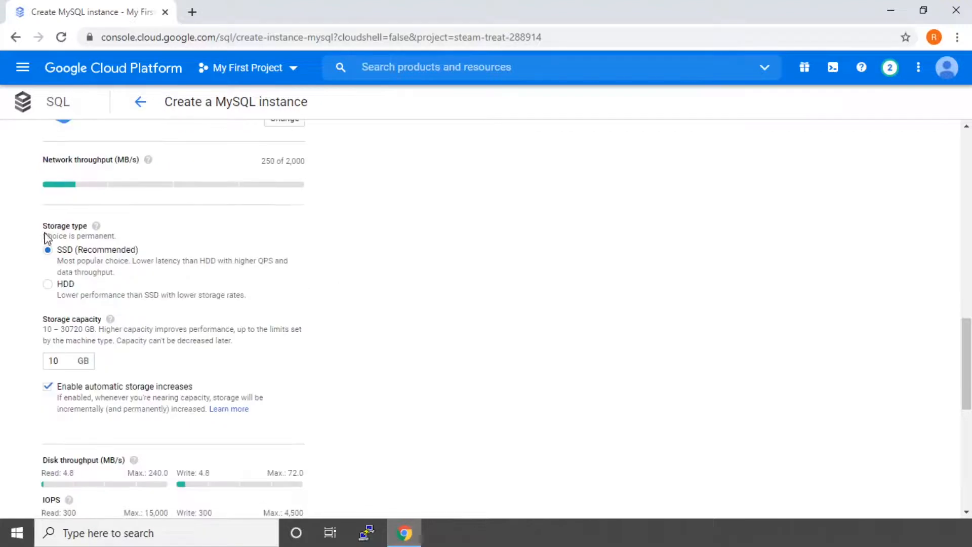
pyautogui.scroll(-1, 101, 267)
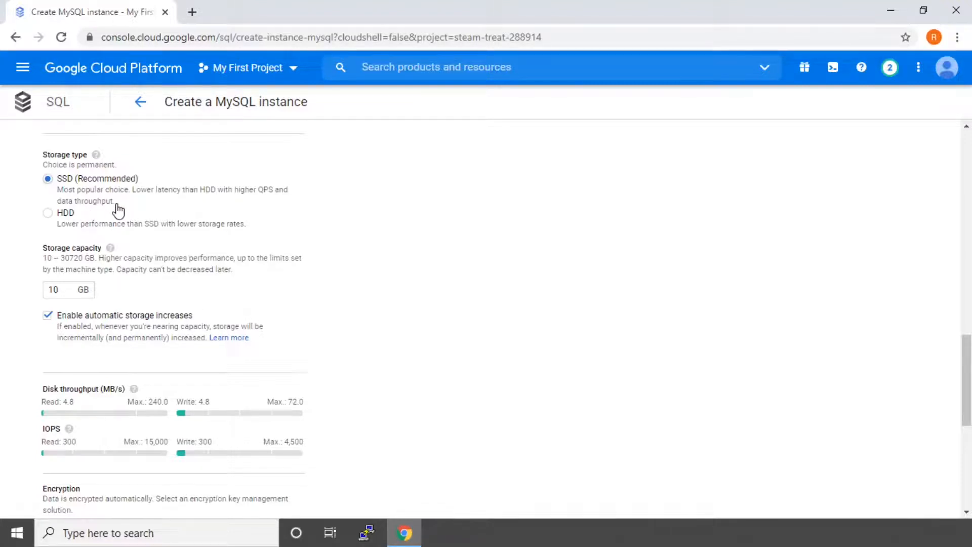
pyautogui.scroll(-1, 65, 193)
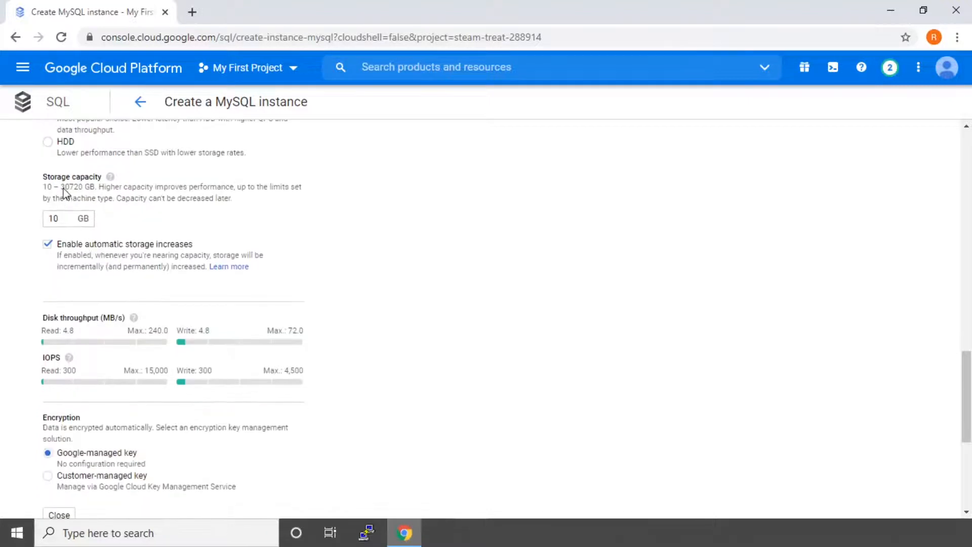
pyautogui.moveTo(44, 189); pyautogui.dragTo(75, 190)
pyautogui.click(77, 217)
pyautogui.scroll(-1, 157, 253)
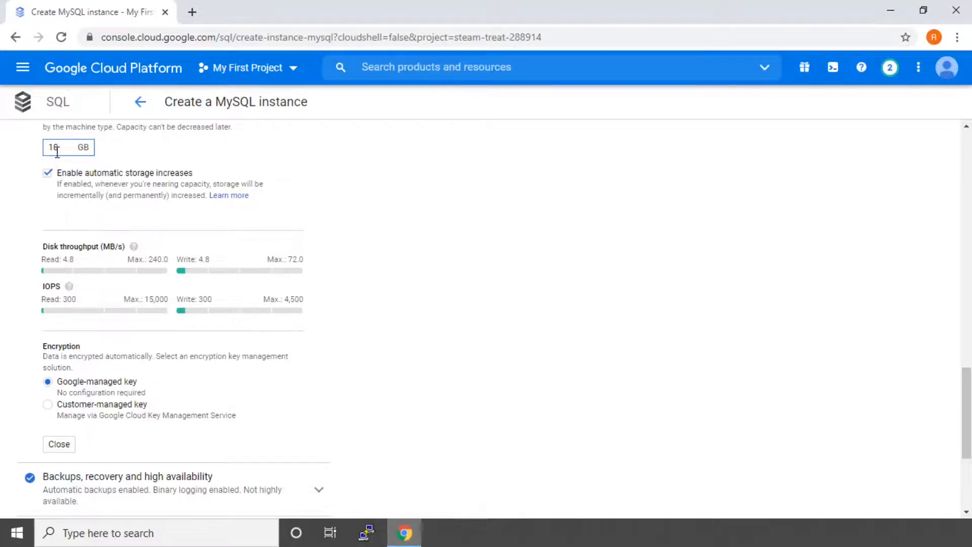
pyautogui.scroll(1, 159, 248)
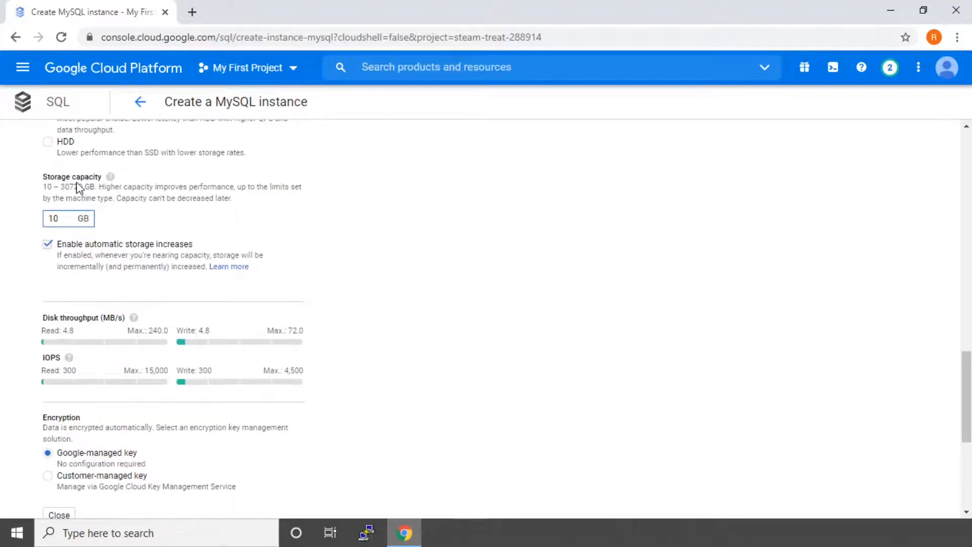
pyautogui.scroll(-1, 127, 264)
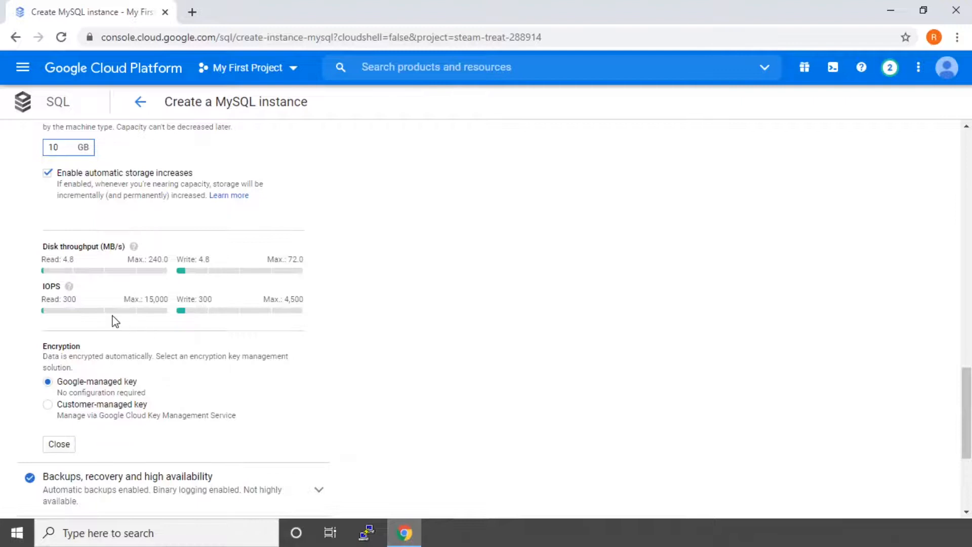
pyautogui.doubleClick(102, 243)
pyautogui.click(96, 248)
pyautogui.doubleClick(186, 259)
pyautogui.click(54, 290)
pyautogui.click(64, 146)
pyautogui.write('0')
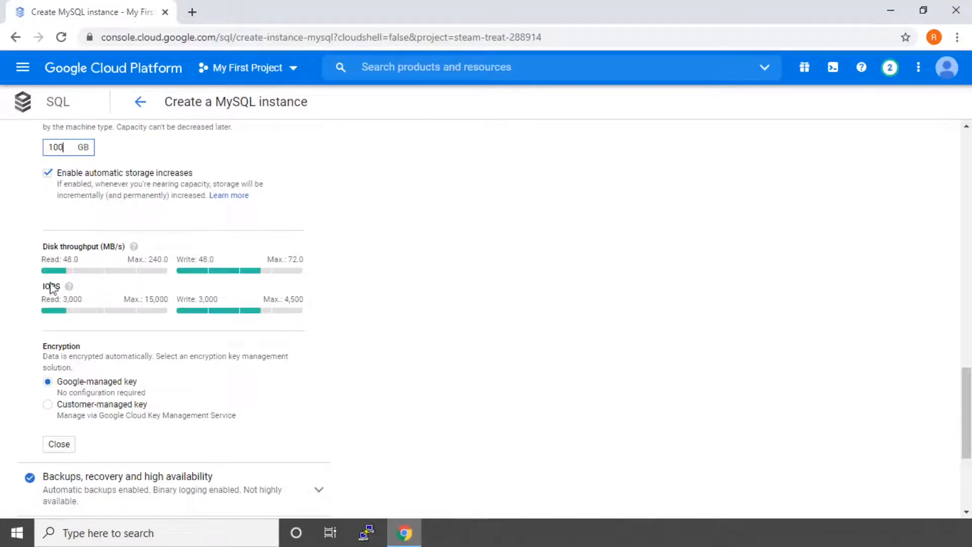
pyautogui.moveTo(42, 247); pyautogui.dragTo(95, 251)
pyautogui.click(11, 245)
pyautogui.click(71, 148)
pyautogui.write('0')
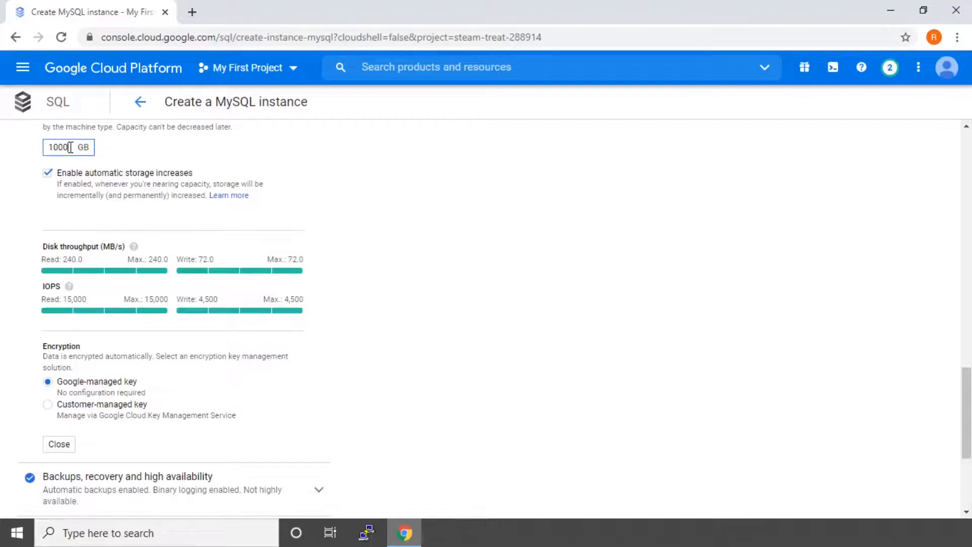
pyautogui.press('BackSpace')
pyautogui.press('BackSpace')
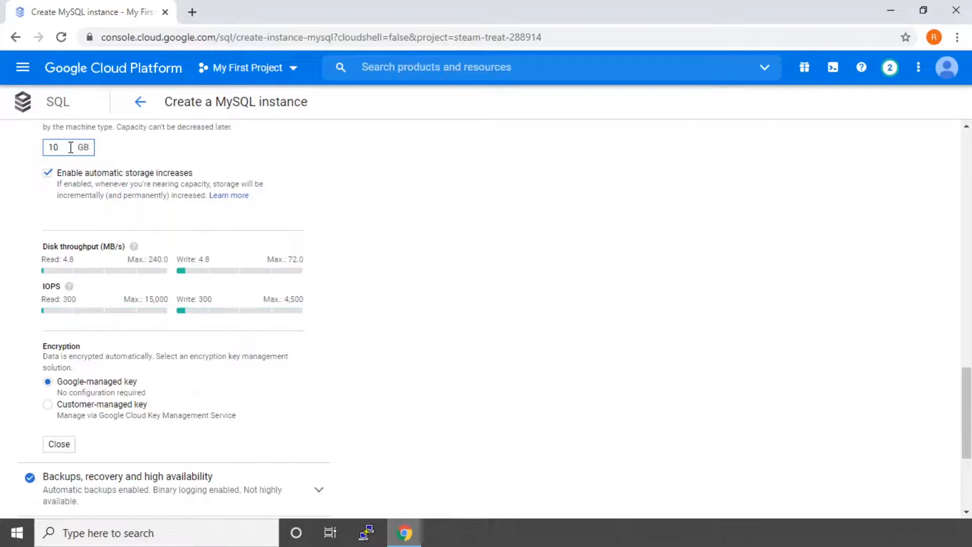
pyautogui.scroll(-3, 216, 415)
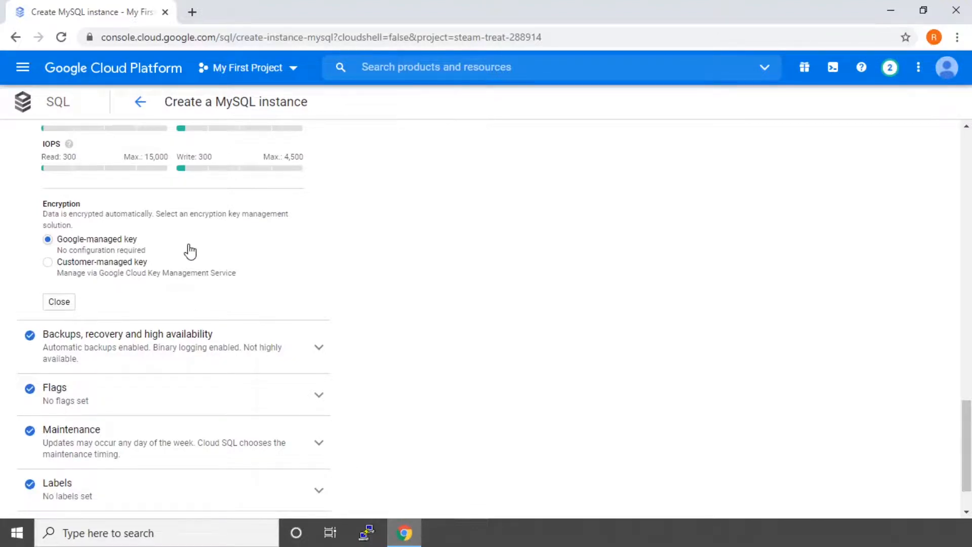
pyautogui.scroll(-2, 180, 335)
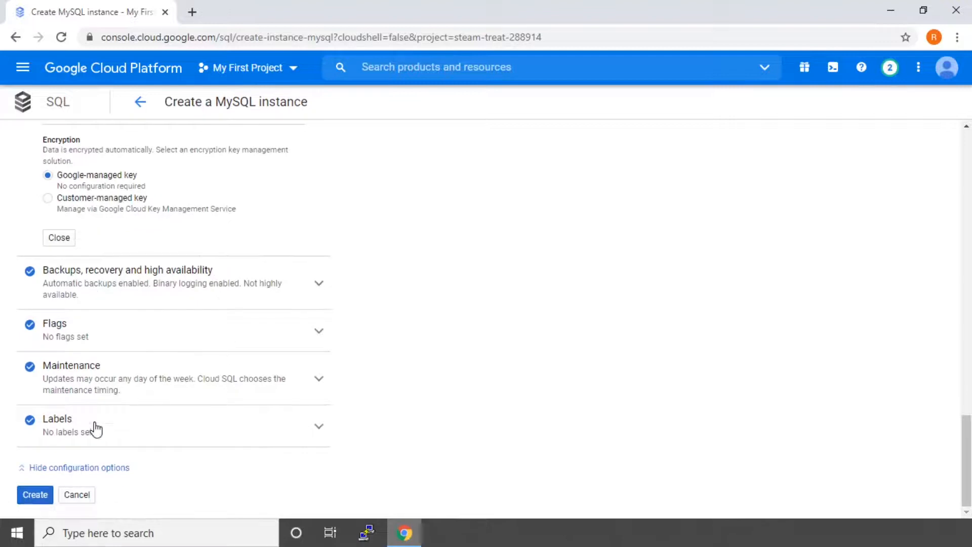
# Step: Rename the instance to test3456 after test345 proved taken, and create it
pyautogui.click(66, 469)
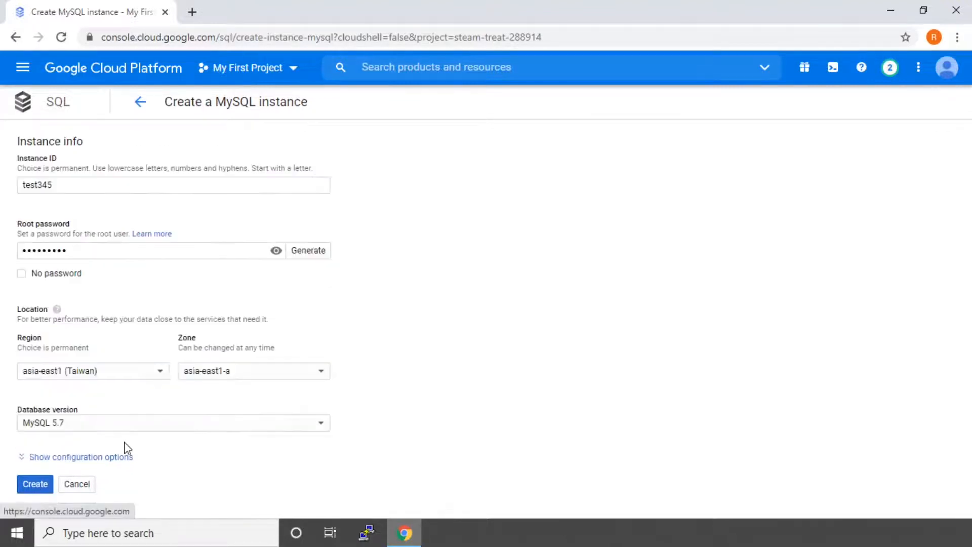
pyautogui.click(39, 481)
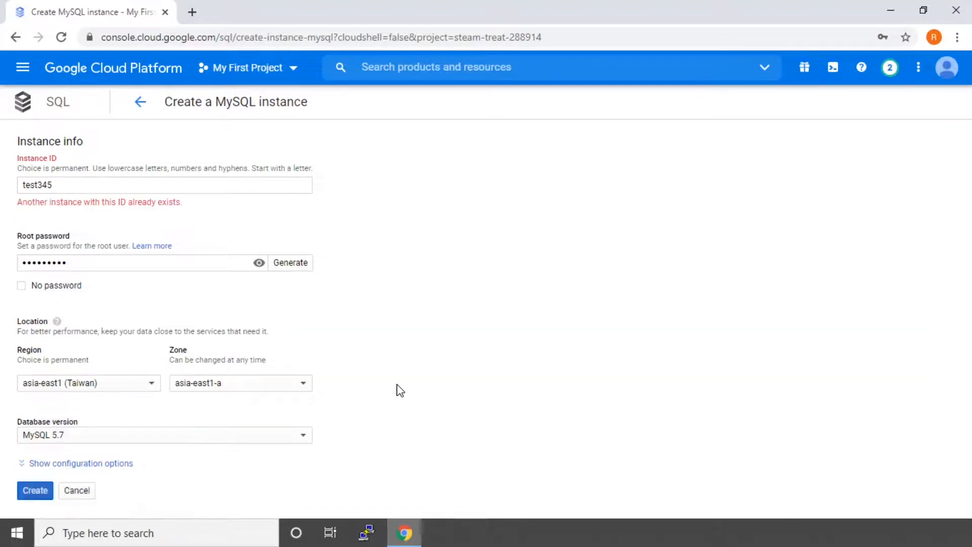
pyautogui.click(110, 186)
pyautogui.write('6')
pyautogui.click(379, 274)
pyautogui.click(350, 460)
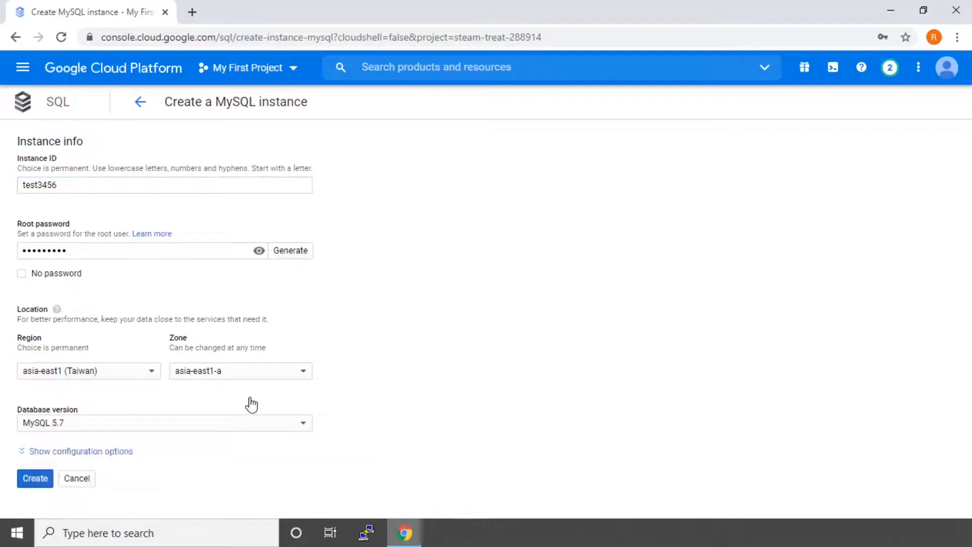
pyautogui.click(32, 482)
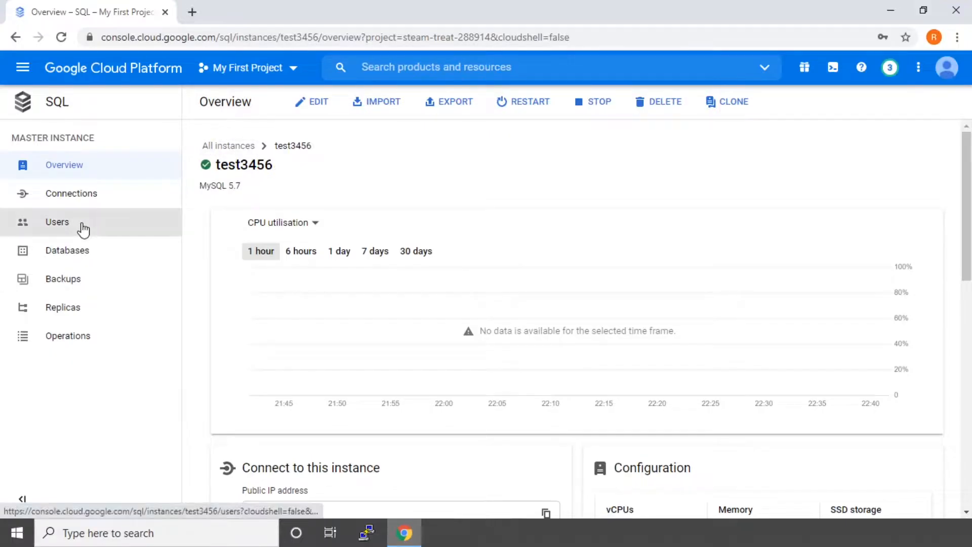
# Step: Open the Users page of test3456, which lists only root
pyautogui.click(50, 225)
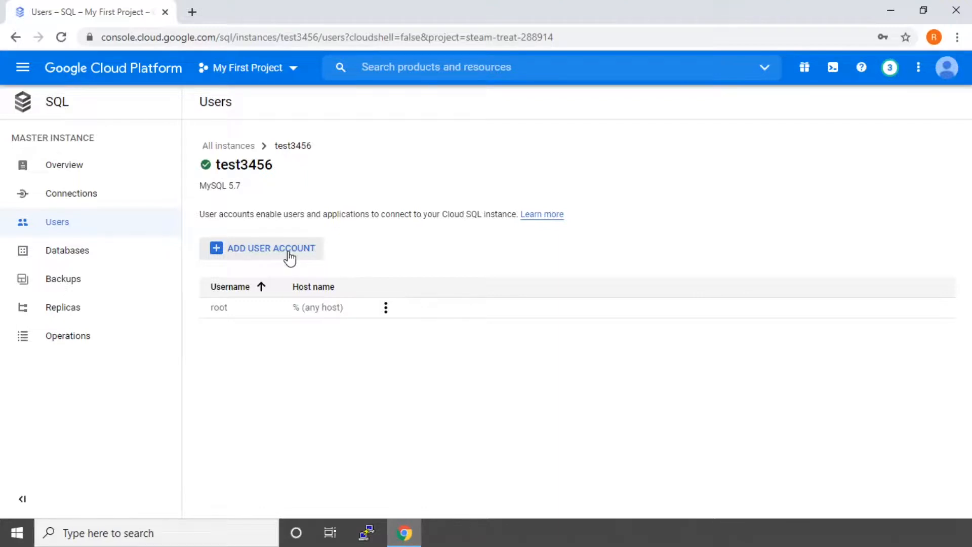
# Step: Add user App1 with a password, allowing any host
pyautogui.click(261, 254)
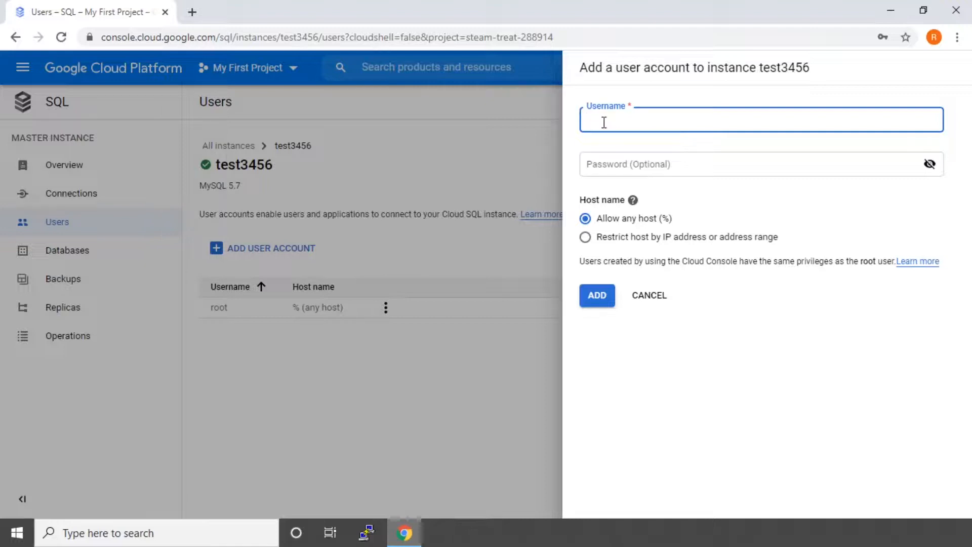
pyautogui.write('App1')
pyautogui.click(635, 171)
pyautogui.write('•••••••••')
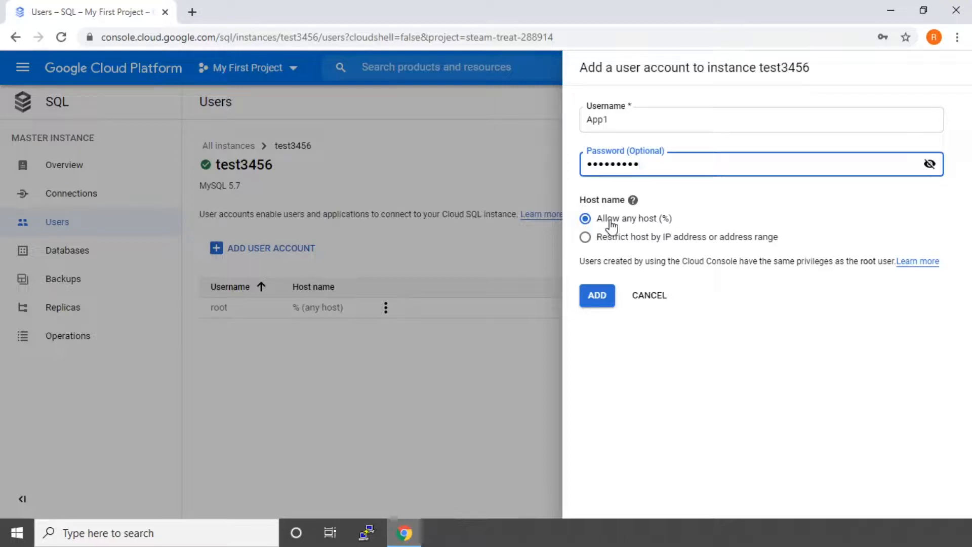
pyautogui.click(597, 299)
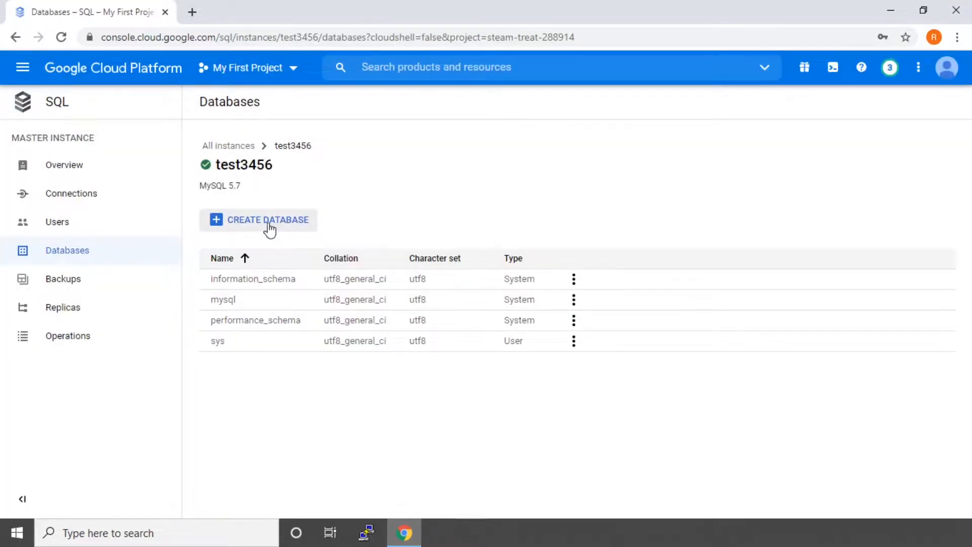
# Step: Create database App1_test, replacing the invalid hyphen with an underscore
pyautogui.click(269, 221)
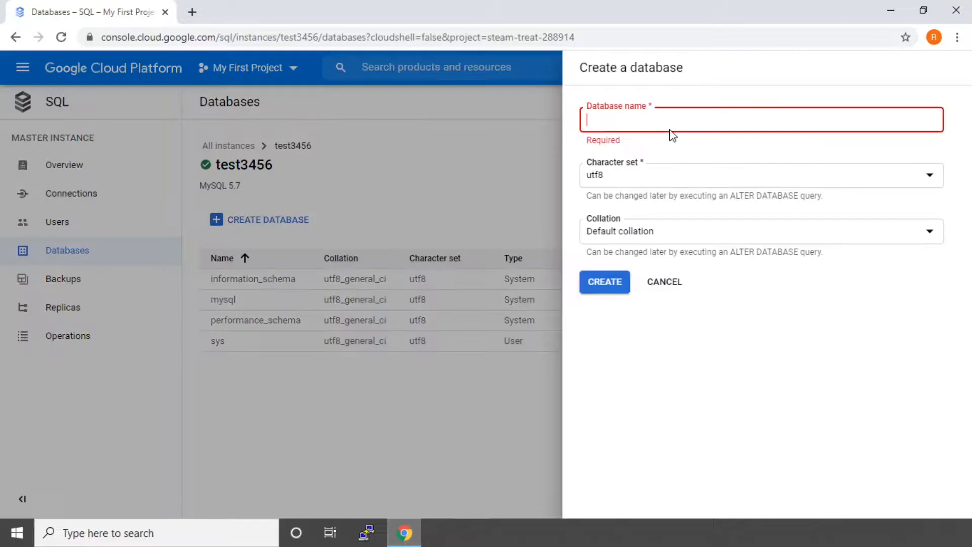
pyautogui.write('Ap')
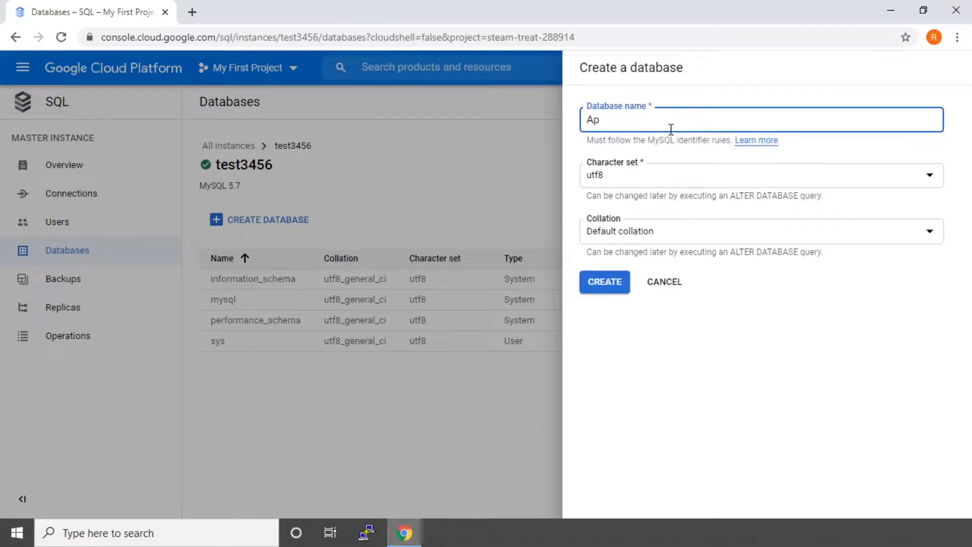
pyautogui.write('p1-test')
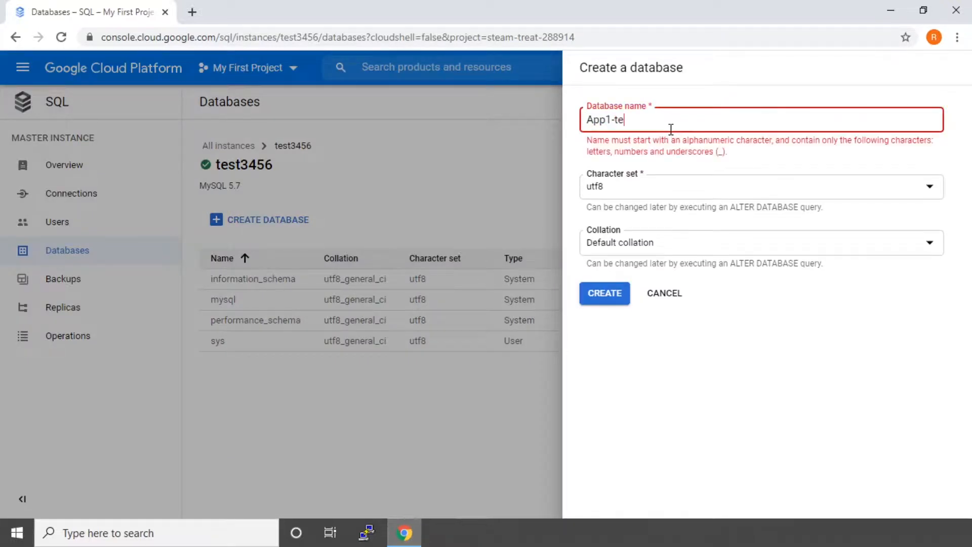
pyautogui.press('BackSpace')
pyautogui.press('BackSpace')
pyautogui.press('BackSpace')
pyautogui.press('BackSpace')
pyautogui.press('BackSpace')
pyautogui.write('_test')
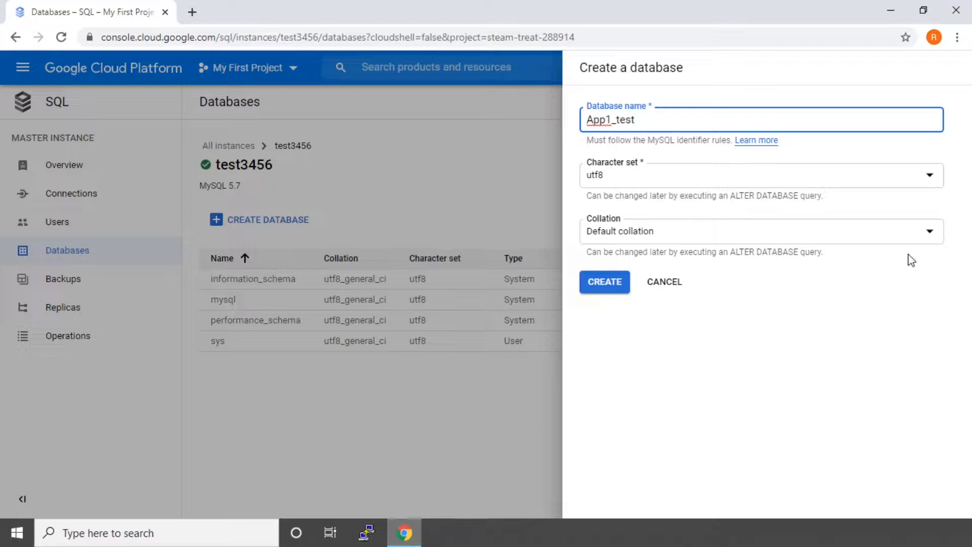
pyautogui.click(603, 287)
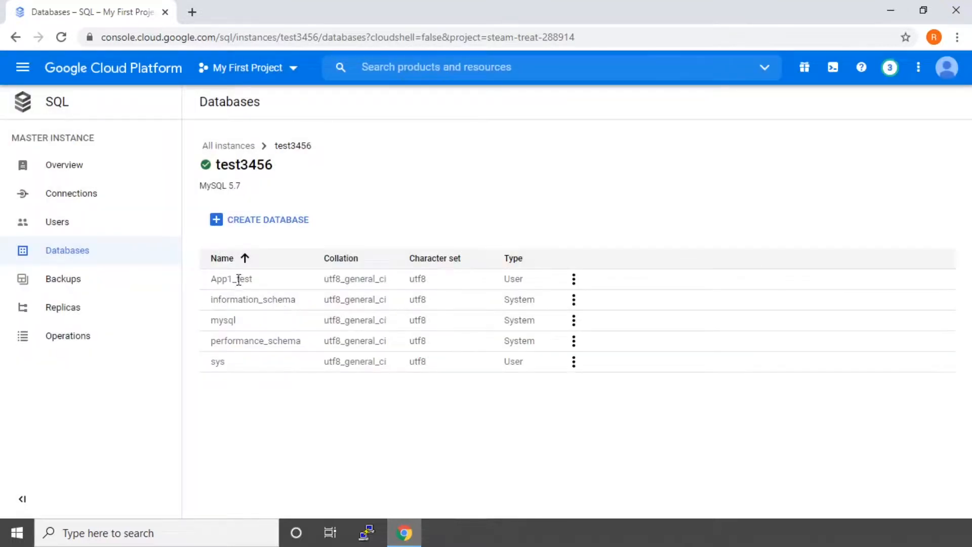
# Step: Review the App1 user in the instance's Users list and its available actions
pyautogui.click(77, 223)
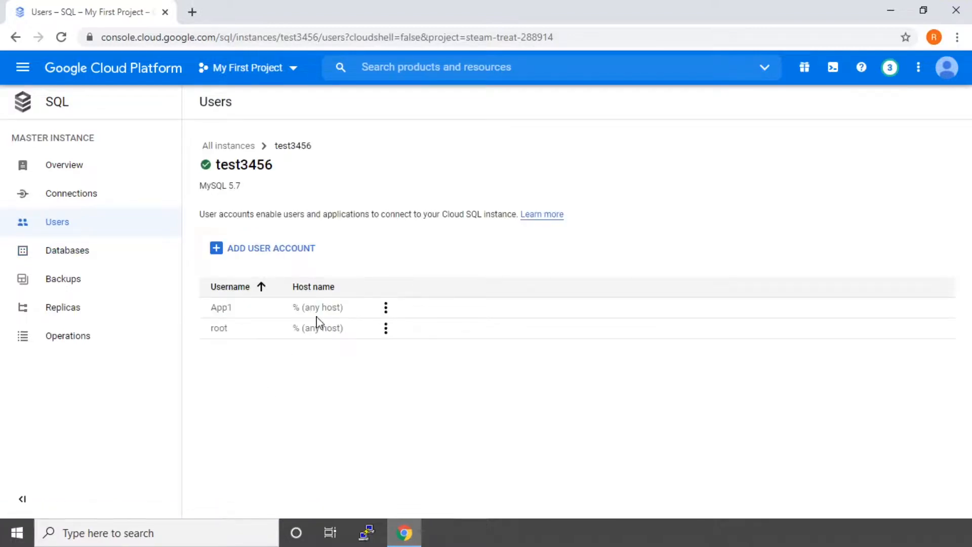
pyautogui.click(386, 307)
pyautogui.click(293, 306)
# Step: Highlight the App1_test name in the Databases list, then bring up the Connections settings
pyautogui.click(81, 252)
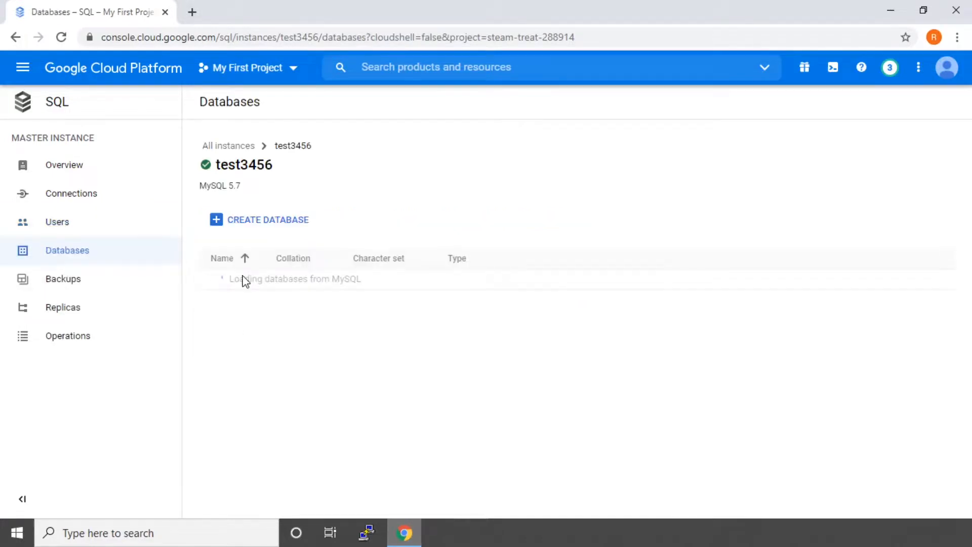
pyautogui.moveTo(208, 287); pyautogui.dragTo(252, 284)
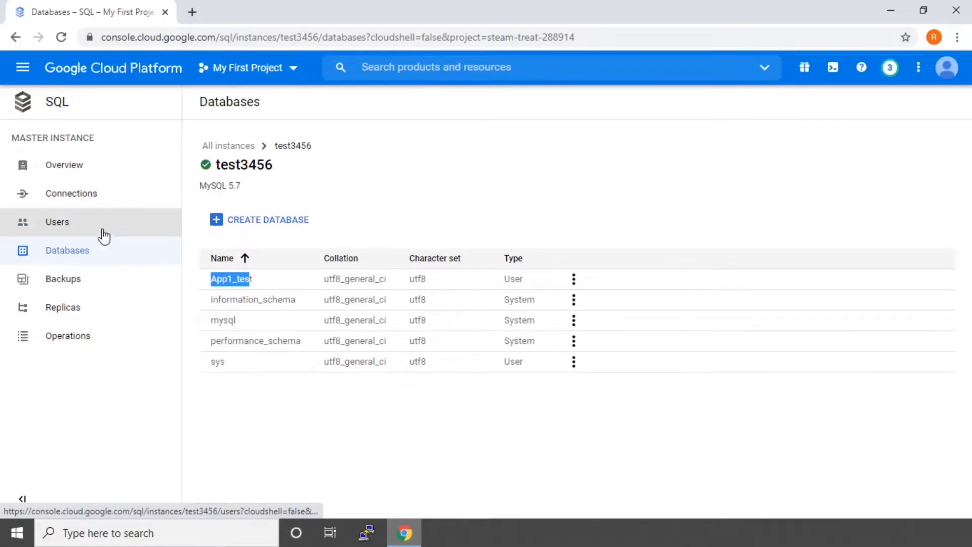
pyautogui.click(97, 201)
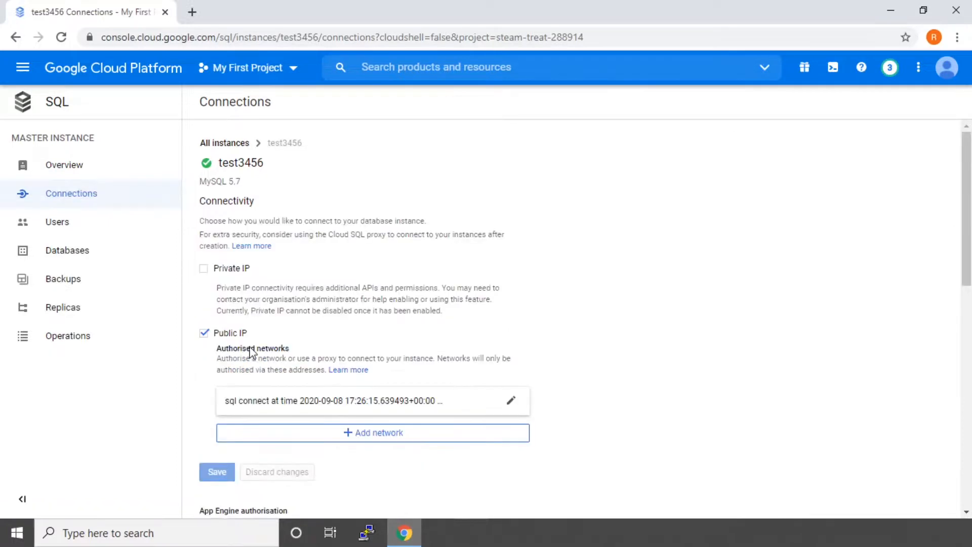
# Step: Look through the Connections page's SSL sections, then return to the test3456 Overview page
pyautogui.scroll(-4, 356, 381)
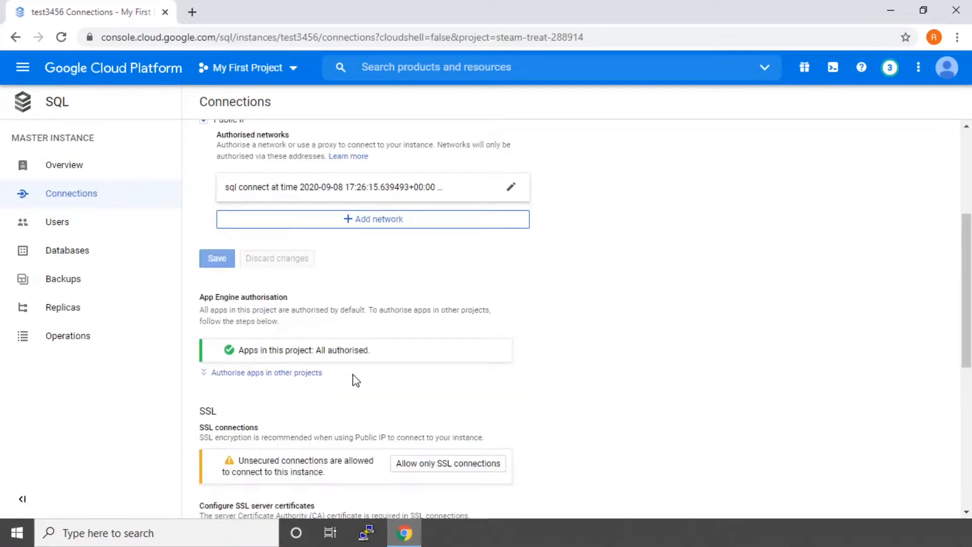
pyautogui.scroll(-4, 354, 376)
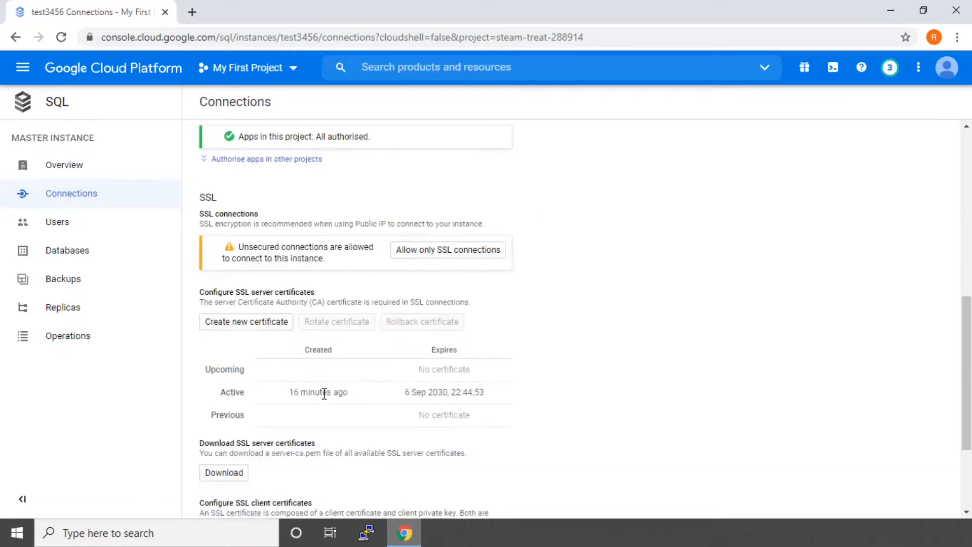
pyautogui.scroll(-3, 324, 394)
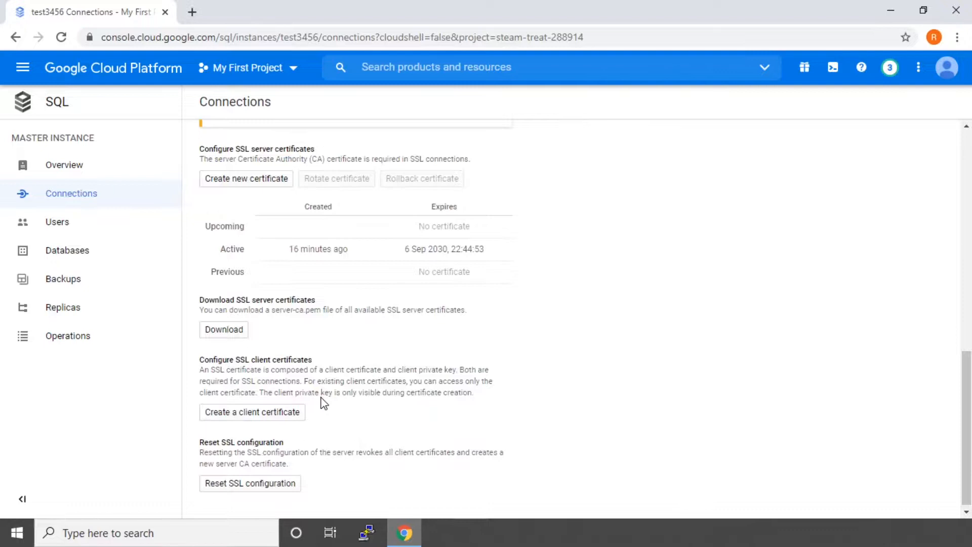
pyautogui.scroll(8, 324, 403)
pyautogui.scroll(-2, 339, 458)
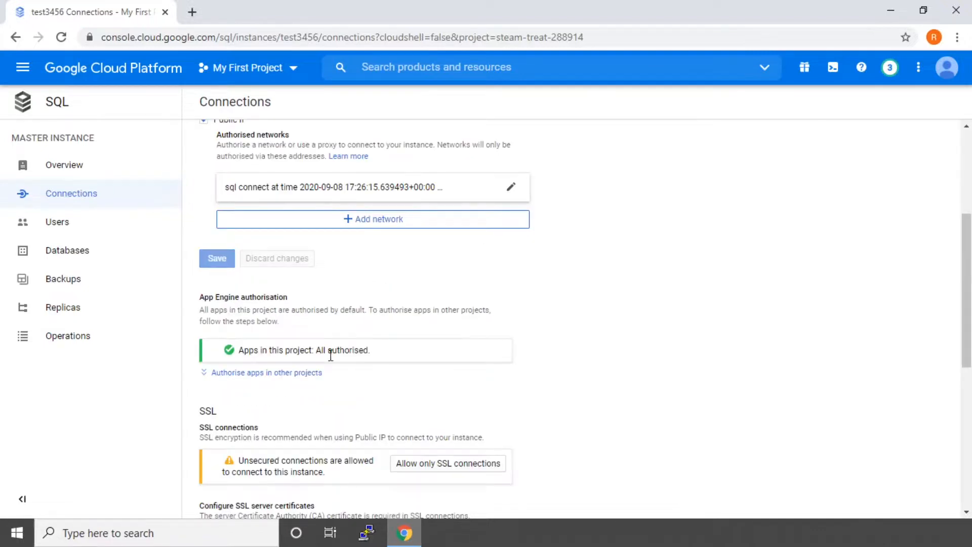
pyautogui.click(142, 175)
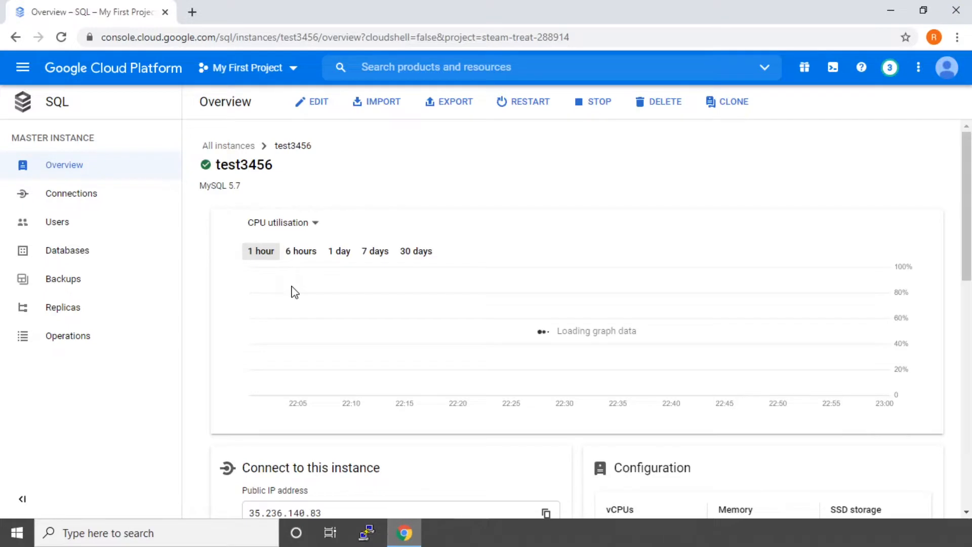
# Step: Scroll to Connect to this instance and highlight the public IP 35.236.140.83
pyautogui.scroll(-5, 296, 231)
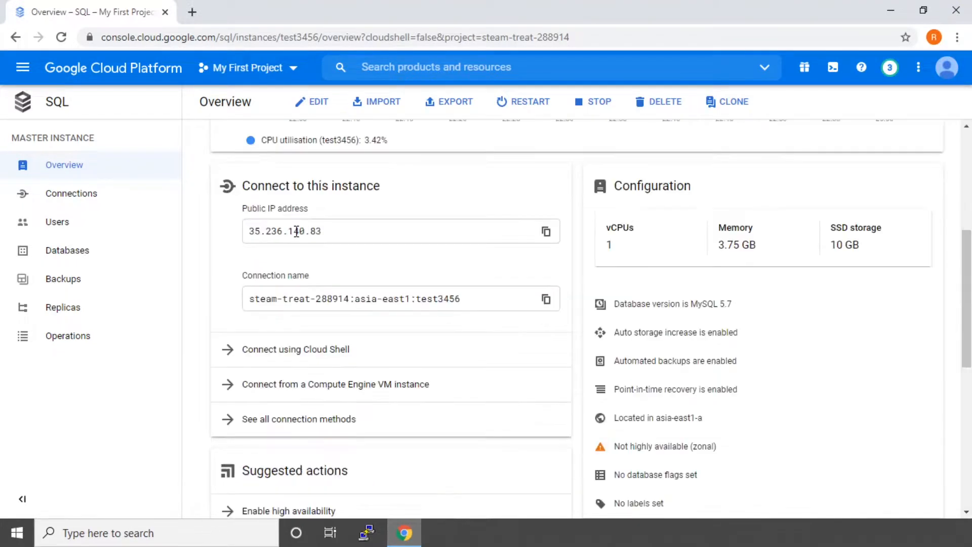
pyautogui.moveTo(249, 231); pyautogui.dragTo(327, 233)
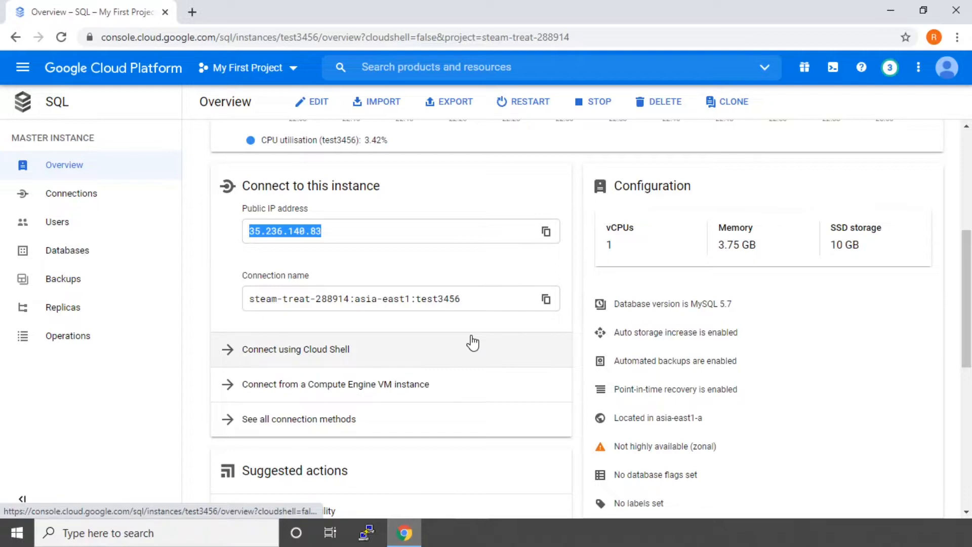
pyautogui.scroll(-1, 472, 343)
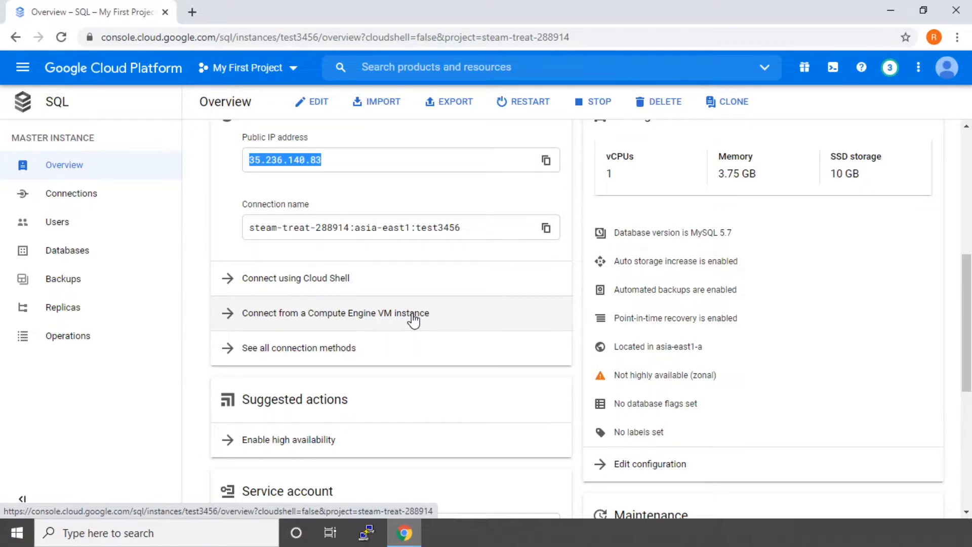
# Step: Connect Cloud Shell to test3456 as root with gcloud sql connect, entering the root password
pyautogui.click(309, 283)
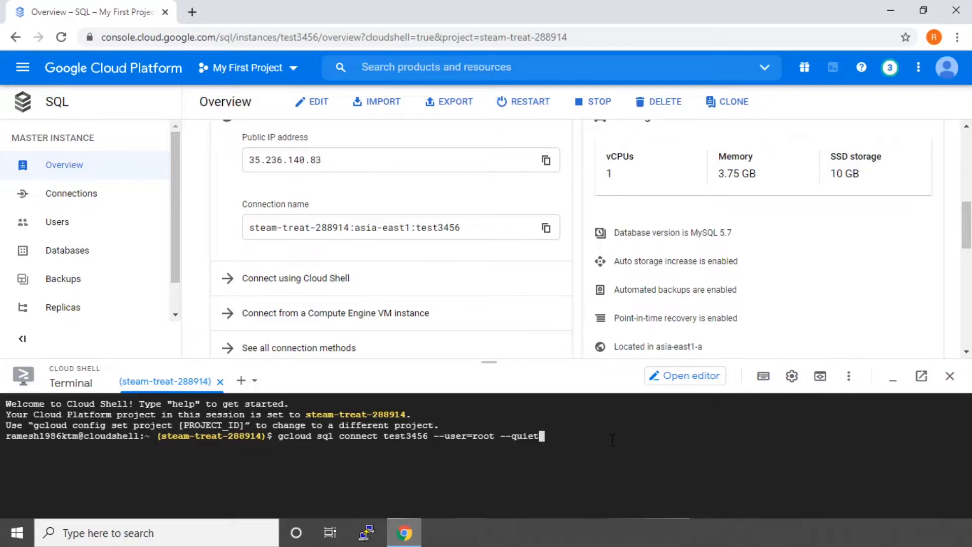
pyautogui.press('Return')
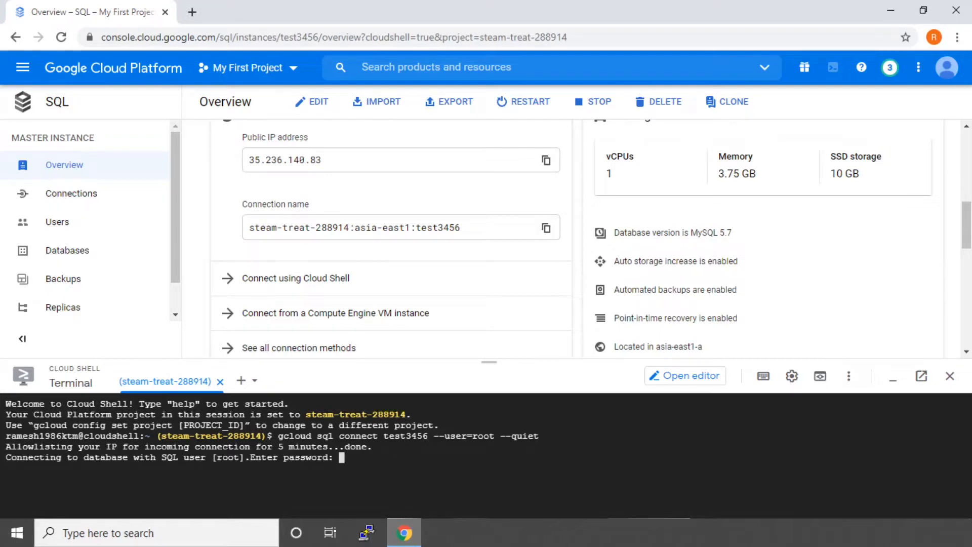
pyautogui.press('Return')
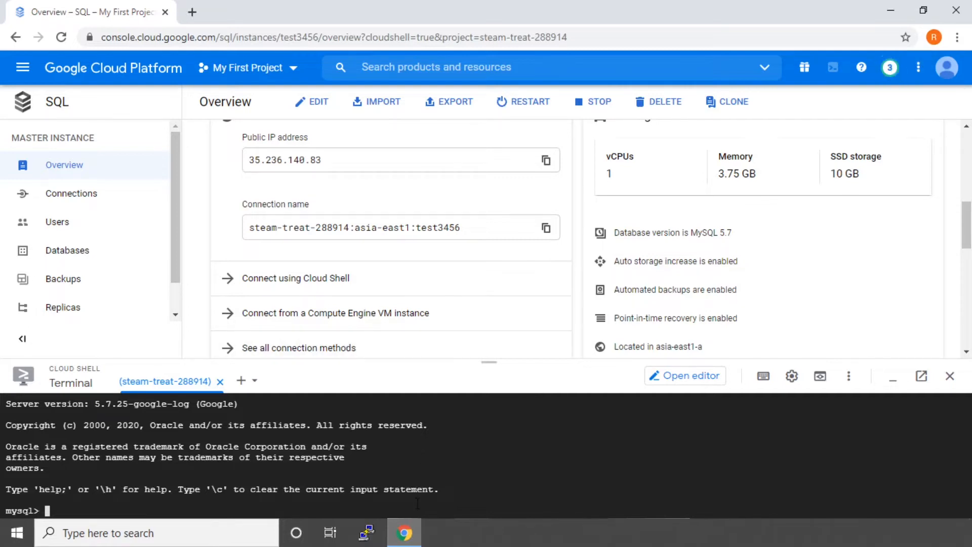
# Step: Run 'use App1_test' in the mysql session after confirming the exact database name
pyautogui.write('use')
pyautogui.click(91, 256)
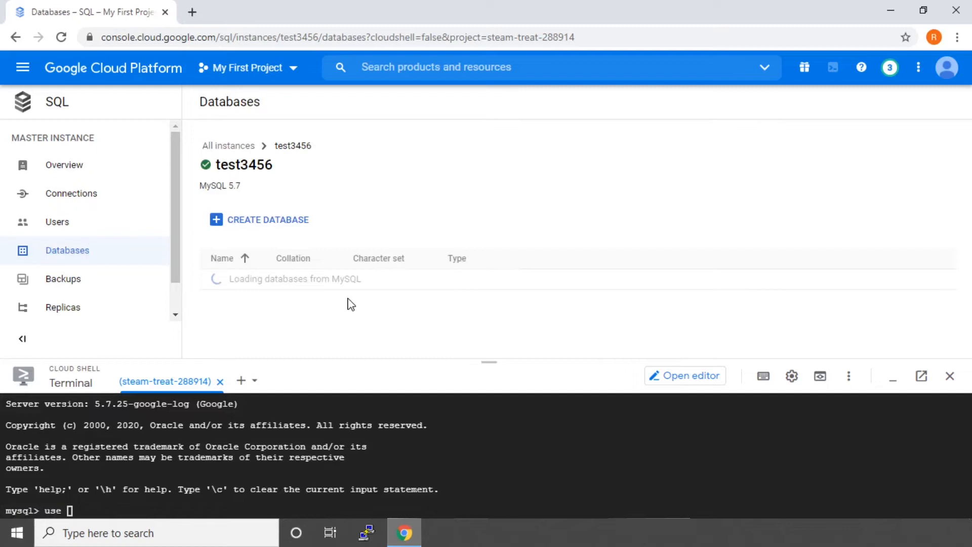
pyautogui.click(258, 506)
pyautogui.write('App1')
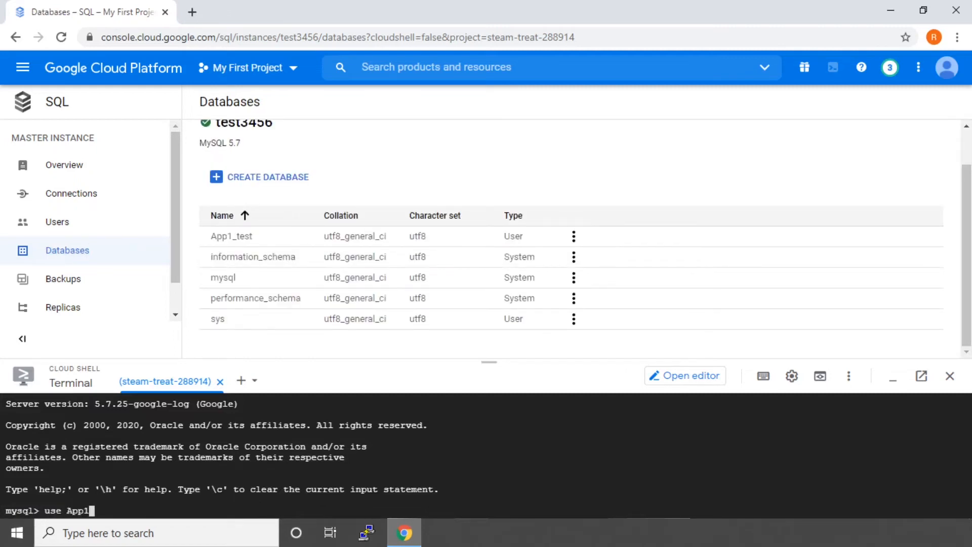
pyautogui.write('_test')
pyautogui.press('Return')
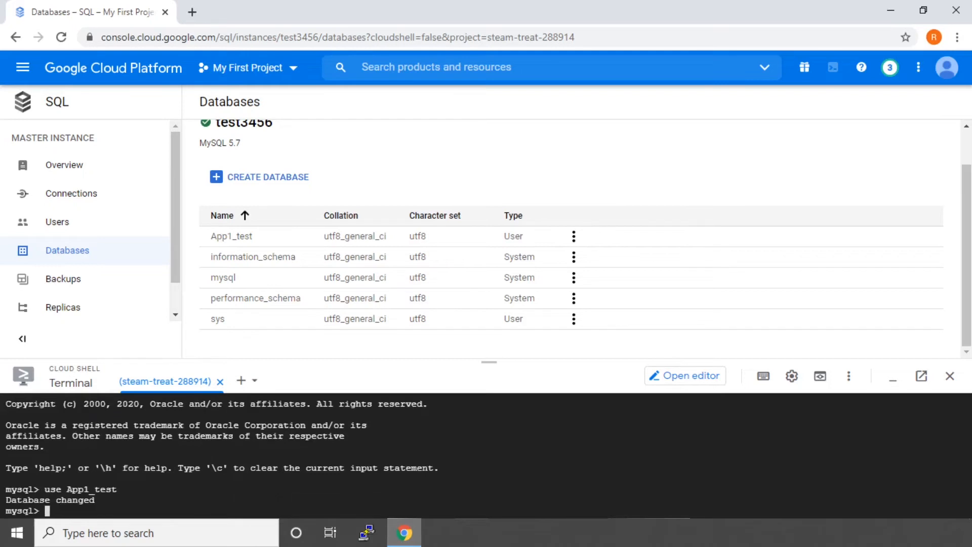